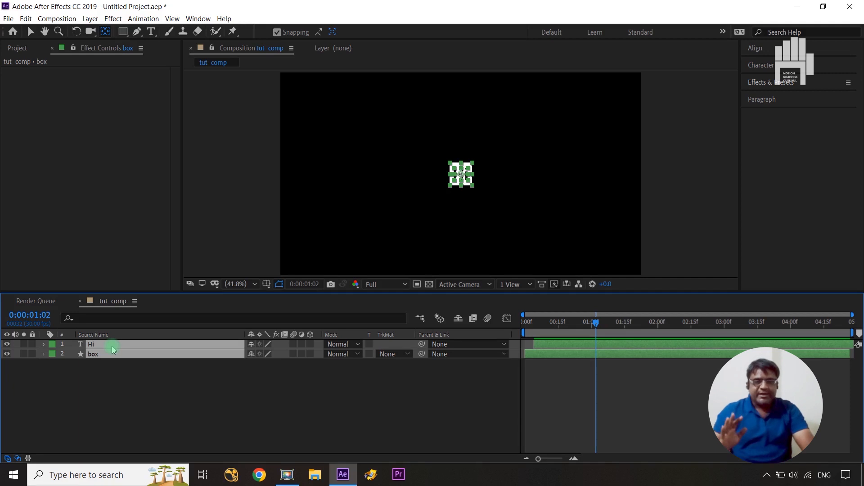
Step: Move the box layer's anchor point to the centre of its top edge with the Pan Behind tool
{"action": "left_click", "coordinate": [122, 386]}
{"action": "left_click", "coordinate": [115, 353]}
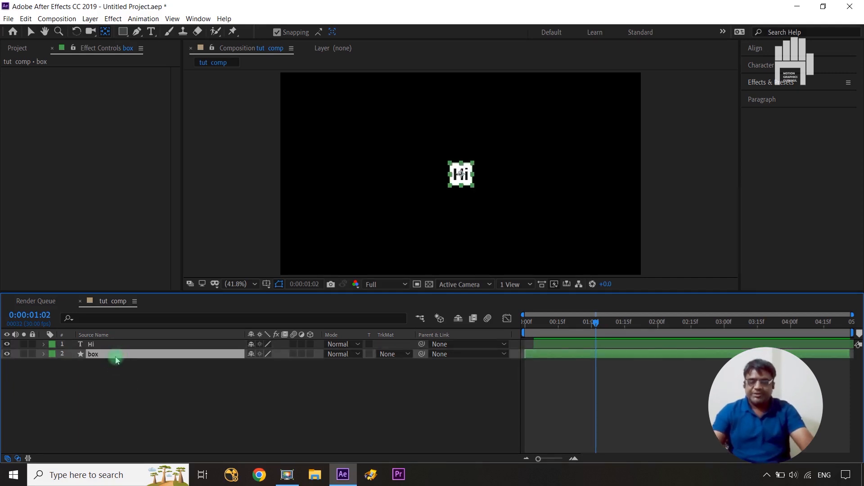
{"action": "key", "text": "y"}
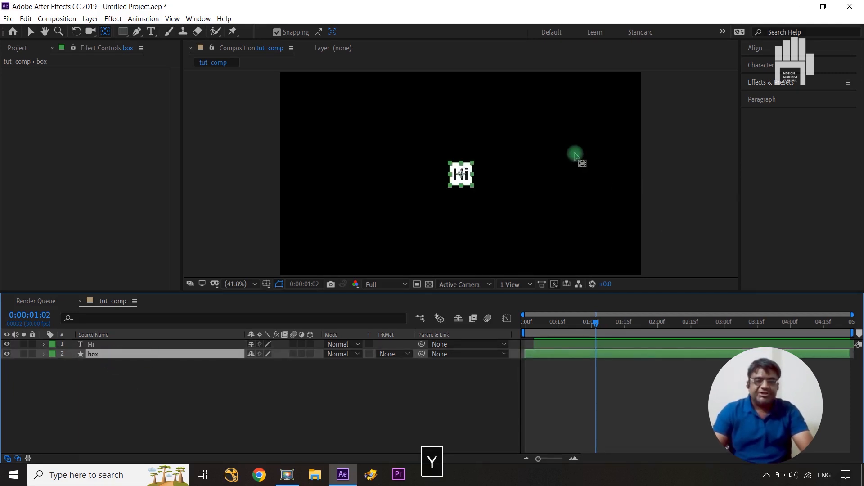
{"action": "left_click_drag", "start_coordinate": [461, 174], "coordinate": [461, 162]}
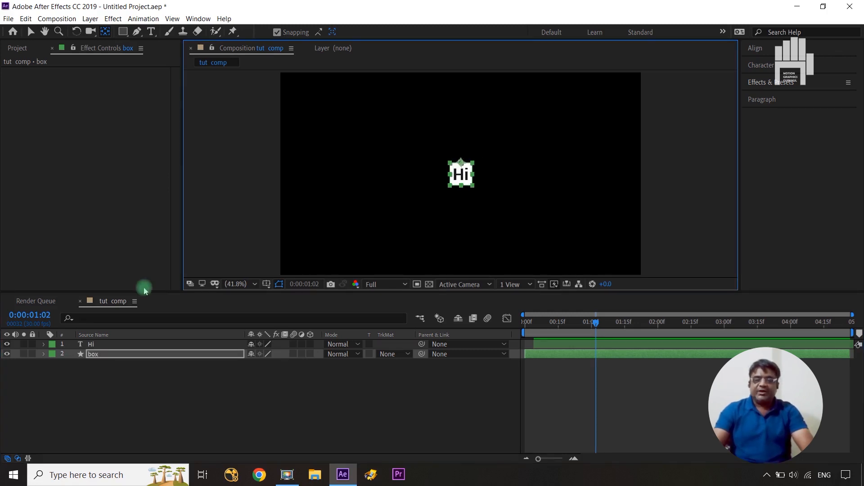
Step: Reveal the Position property of the Hi and box layers, plus the Scale property of the box layer
{"action": "left_click", "coordinate": [184, 348], "text": "shift"}
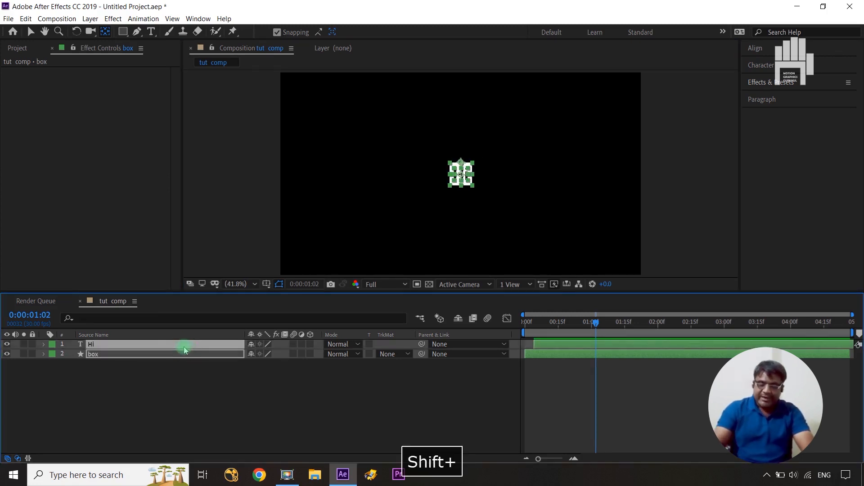
{"action": "key", "text": "p"}
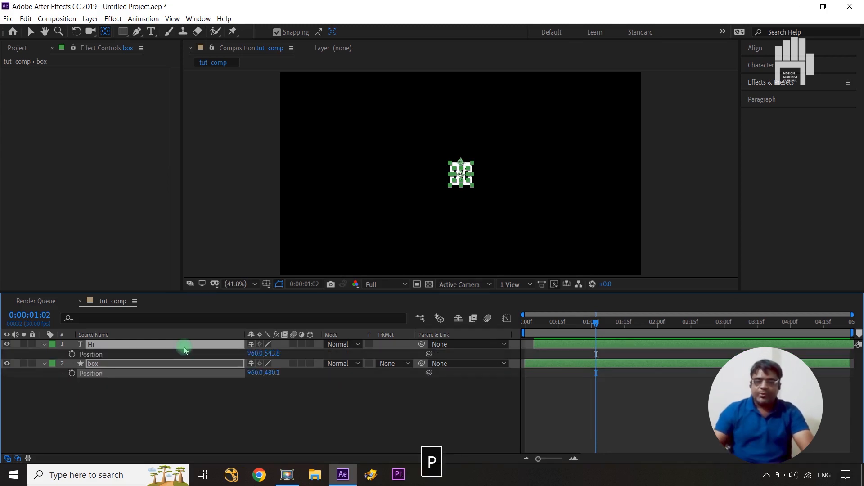
{"action": "left_click", "coordinate": [183, 401]}
{"action": "left_click", "coordinate": [164, 364]}
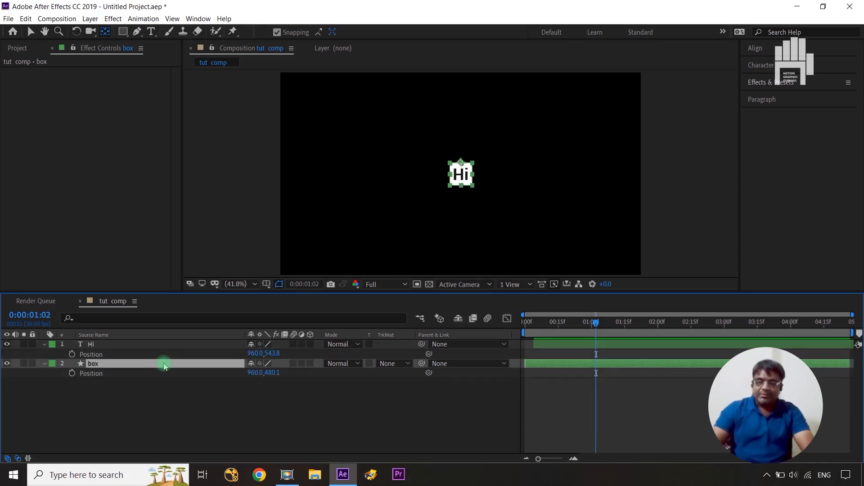
{"action": "key", "text": "shift+s"}
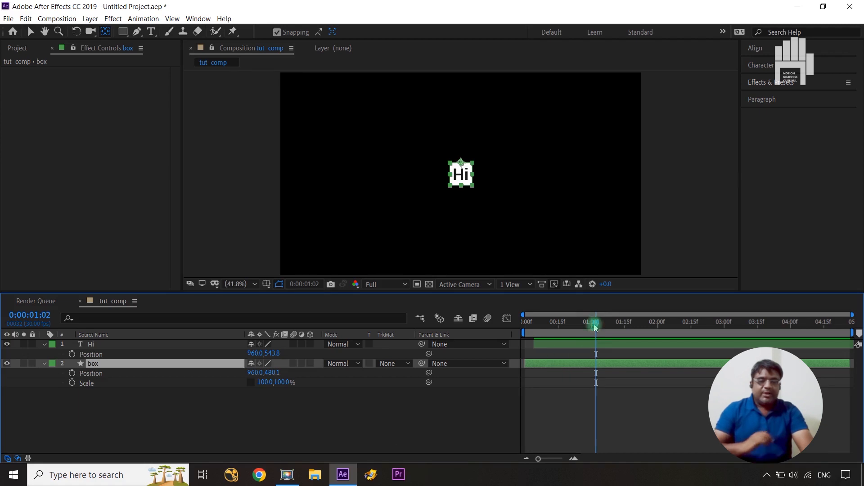
Step: Start the Hi layer at frame 0 and add first-frame keyframes for both layers' Position and the box's Scale
{"action": "left_click", "coordinate": [535, 343]}
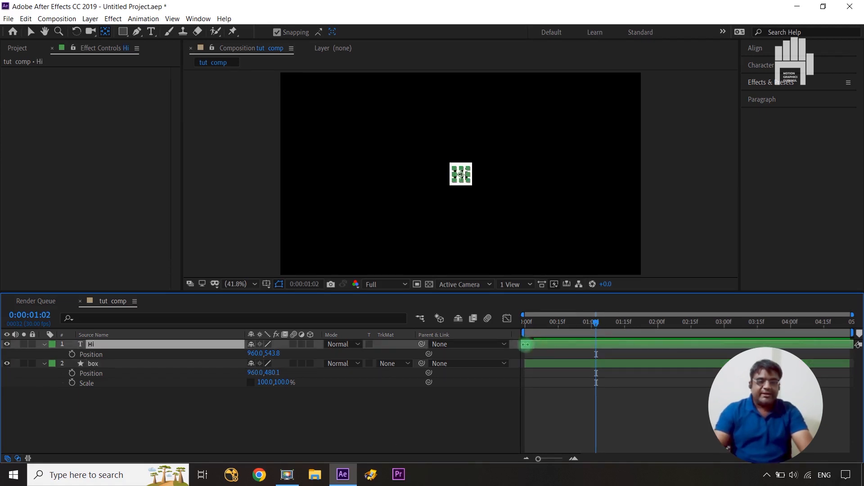
{"action": "left_click_drag", "start_coordinate": [589, 322], "coordinate": [524, 330]}
{"action": "left_click", "coordinate": [421, 432]}
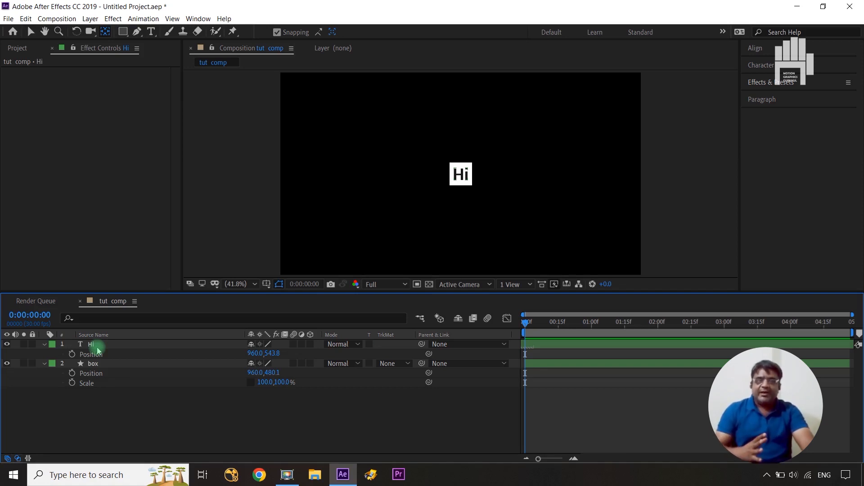
{"action": "left_click", "coordinate": [72, 354]}
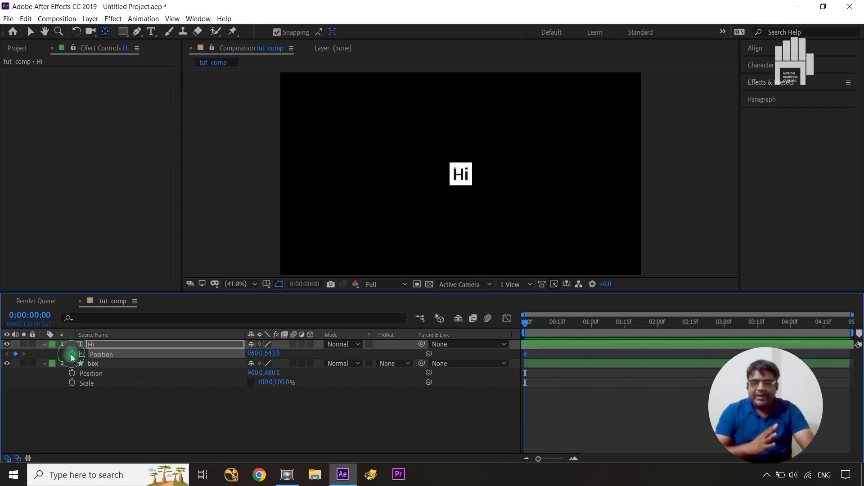
{"action": "left_click", "coordinate": [72, 374]}
{"action": "left_click", "coordinate": [72, 383]}
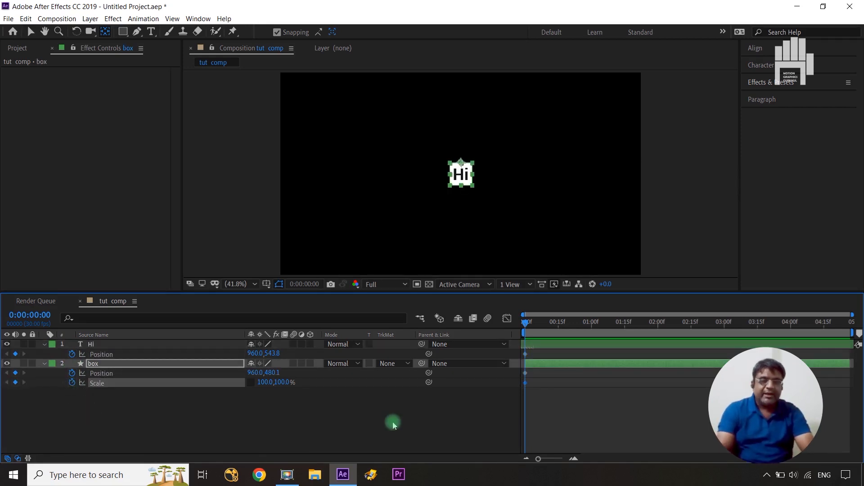
Step: Add keyframes at frame 20 for both layers' Position and the box's Scale
{"action": "key", "text": "shift+Page_Down"}
{"action": "key", "text": "shift+Page_Down"}
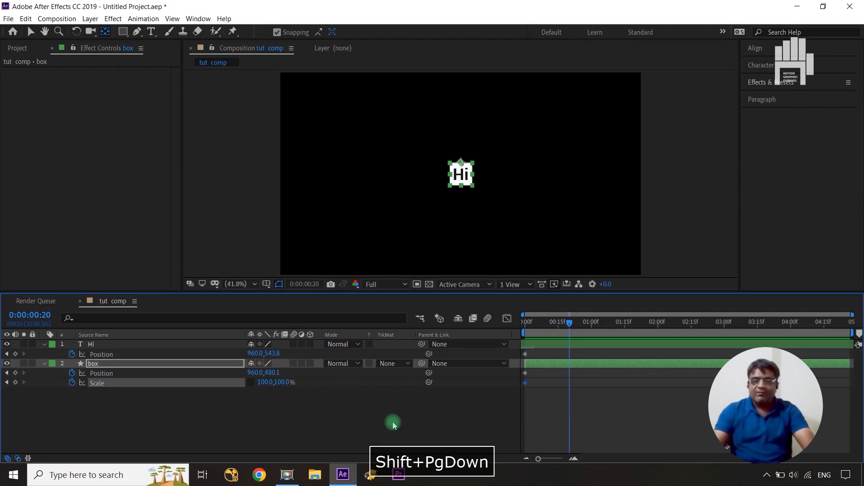
{"action": "left_click", "coordinate": [15, 354]}
{"action": "left_click", "coordinate": [15, 373]}
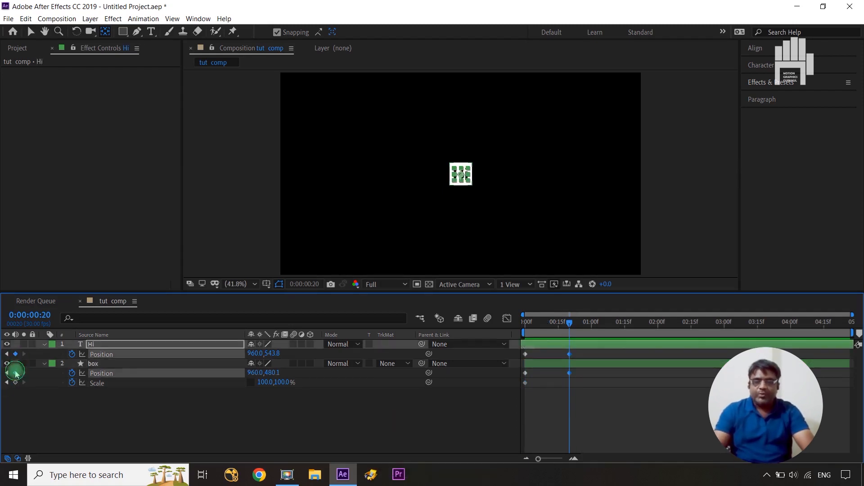
{"action": "left_click", "coordinate": [14, 383]}
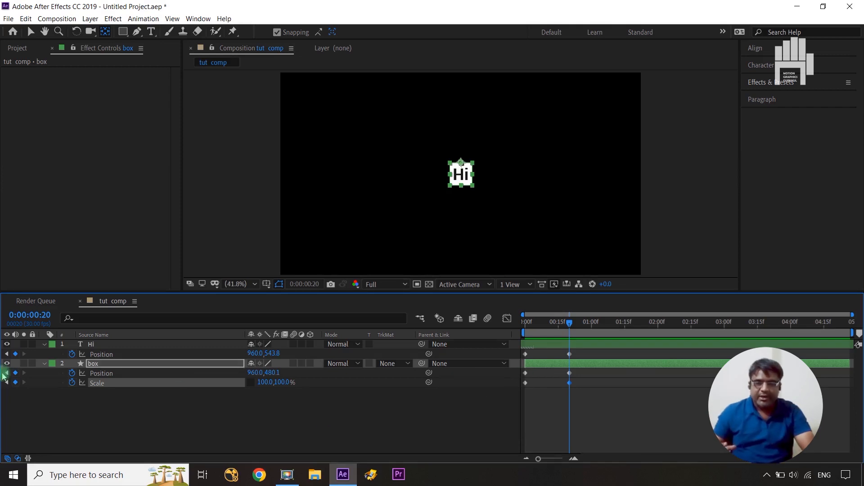
Step: At frame 0, raise both layers together to Y positions 358.8 for Hi and 295.1 for the box
{"action": "left_click", "coordinate": [6, 356]}
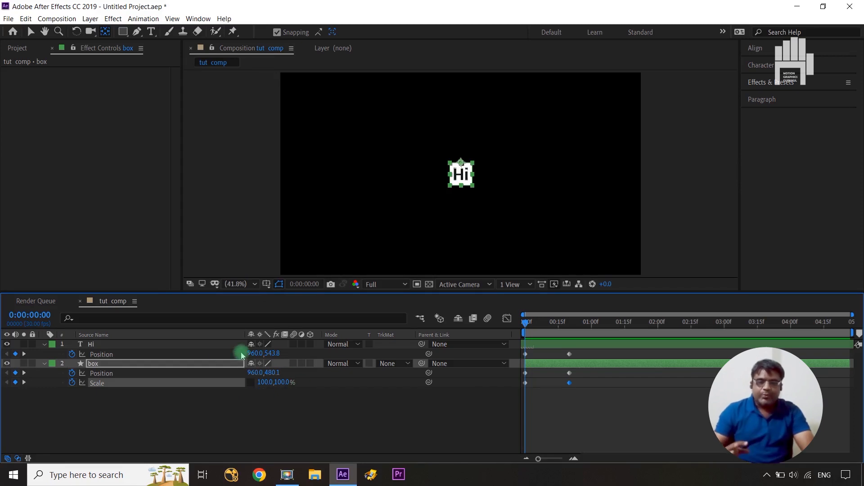
{"action": "left_click", "coordinate": [186, 345]}
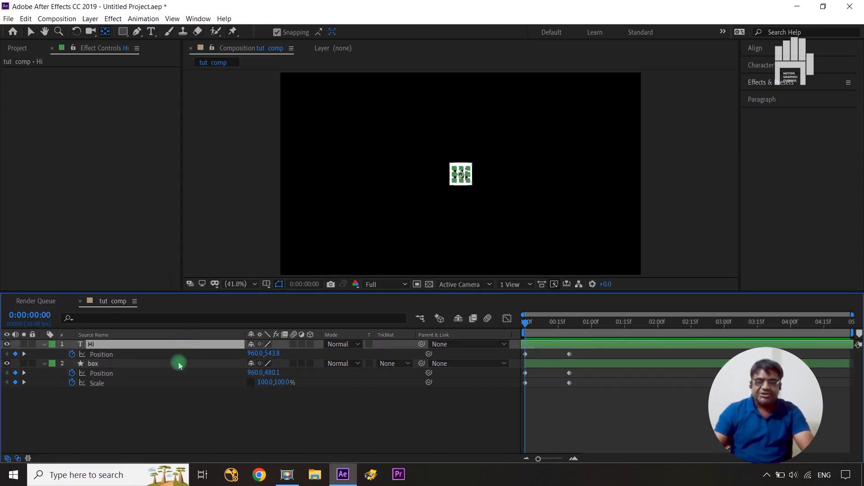
{"action": "left_click", "coordinate": [180, 363], "text": "shift"}
{"action": "left_click_drag", "start_coordinate": [274, 356], "coordinate": [175, 348]}
{"action": "left_click", "coordinate": [263, 425]}
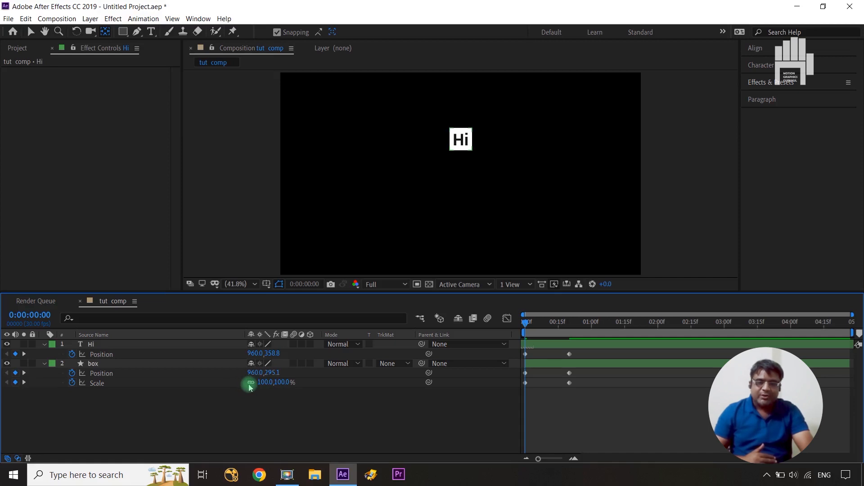
Step: Set the box's vertical scale to 0% at frame 0, keeping its width at 100%
{"action": "left_click", "coordinate": [283, 383]}
{"action": "type", "text": "0"}
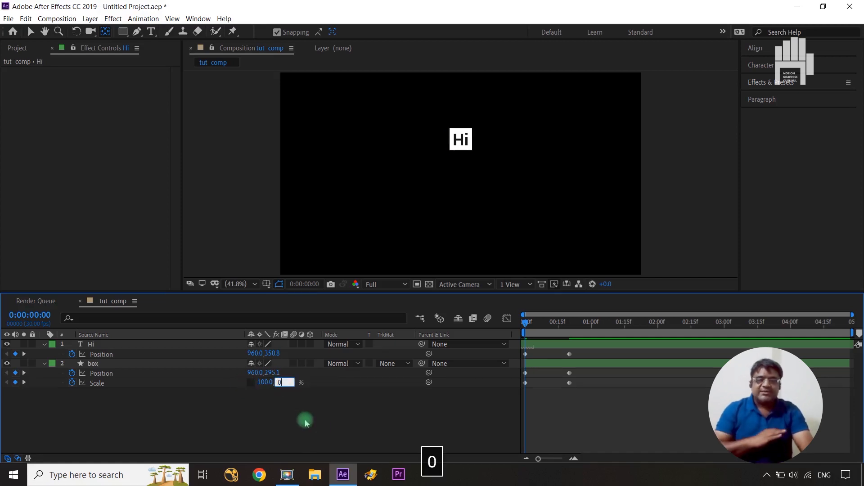
{"action": "left_click", "coordinate": [321, 423]}
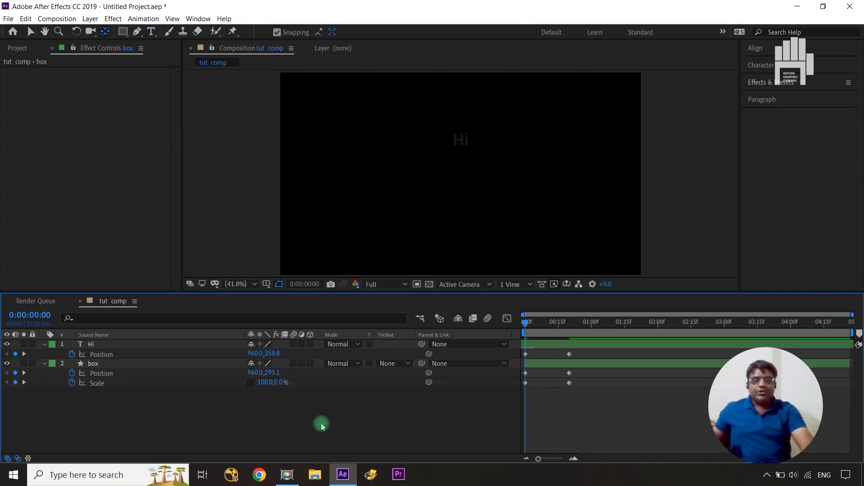
{"action": "scroll", "coordinate": [479, 176], "scroll_direction": "up", "scroll_amount": 1}
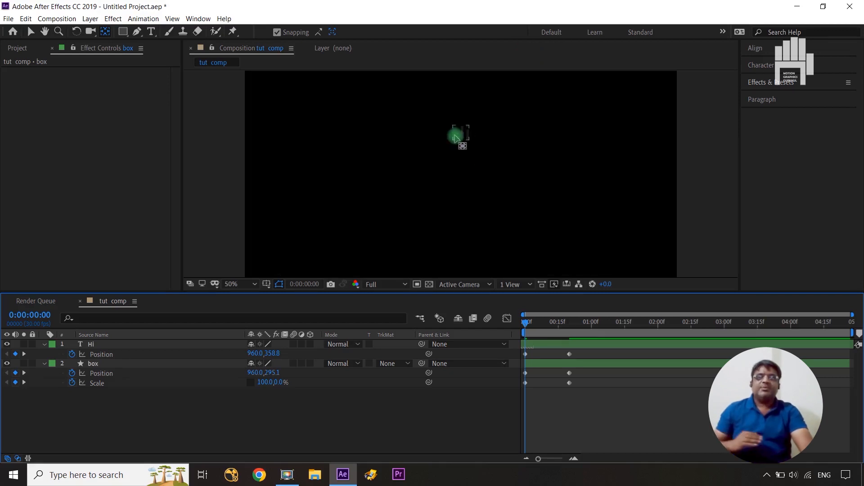
Step: Apply Easy Ease to all Position and Scale keyframes and reshape the Position speed curves so the motion peaks early and slows down gradually
{"action": "left_click_drag", "start_coordinate": [590, 356], "coordinate": [523, 386]}
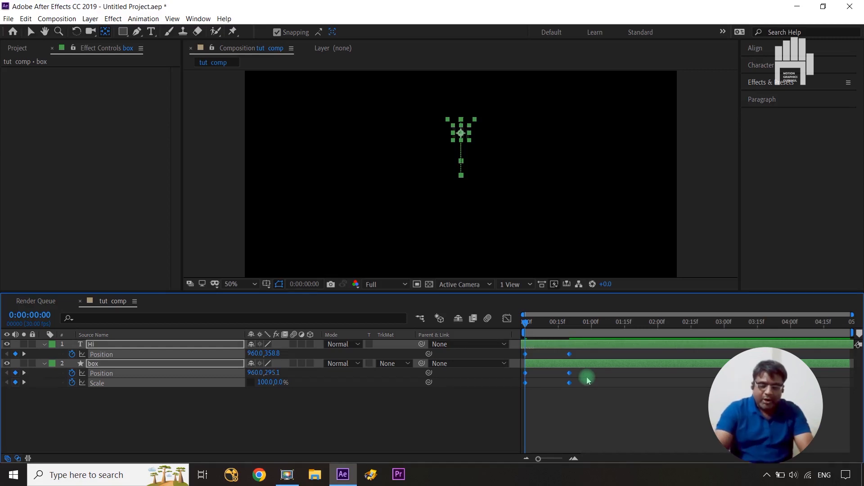
{"action": "key", "text": "F9"}
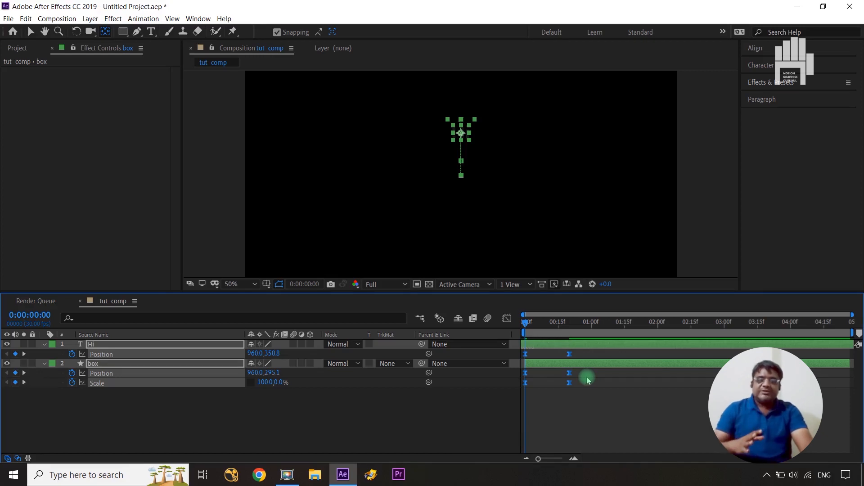
{"action": "left_click", "coordinate": [507, 318]}
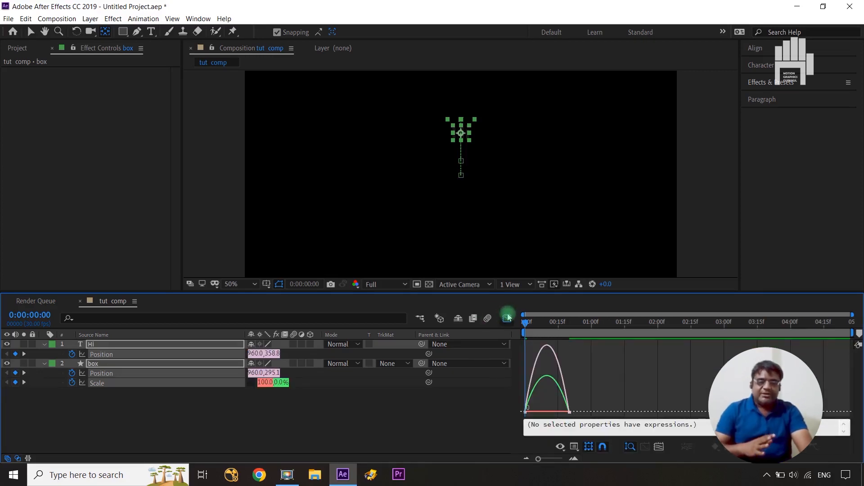
{"action": "left_click_drag", "start_coordinate": [635, 402], "coordinate": [479, 442]}
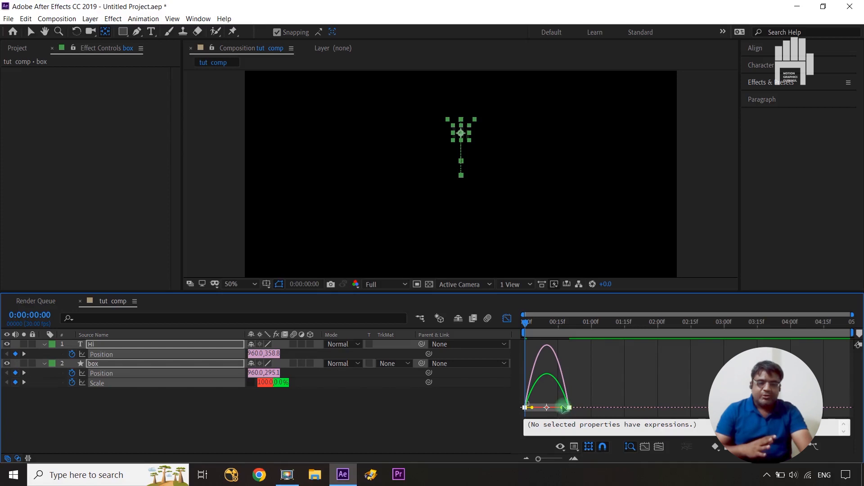
{"action": "left_click_drag", "start_coordinate": [562, 408], "coordinate": [542, 408]}
Step: Reshape the box's Scale speed curve to match the early-peaking Position curves and return to the keyframe view
{"action": "left_click_drag", "start_coordinate": [589, 396], "coordinate": [557, 408]}
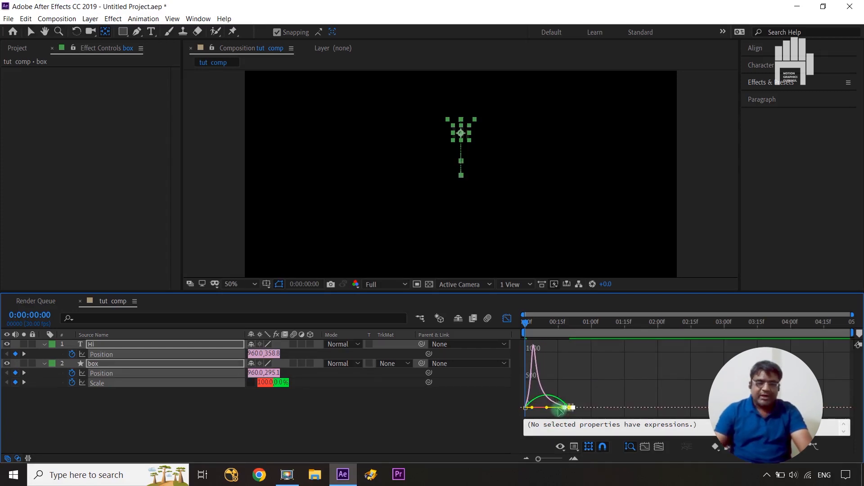
{"action": "scroll", "coordinate": [559, 412], "scroll_direction": "up", "scroll_amount": 2}
{"action": "left_click_drag", "start_coordinate": [571, 402], "coordinate": [522, 411]}
{"action": "left_click_drag", "start_coordinate": [551, 458], "coordinate": [511, 456]}
{"action": "left_click", "coordinate": [507, 319]}
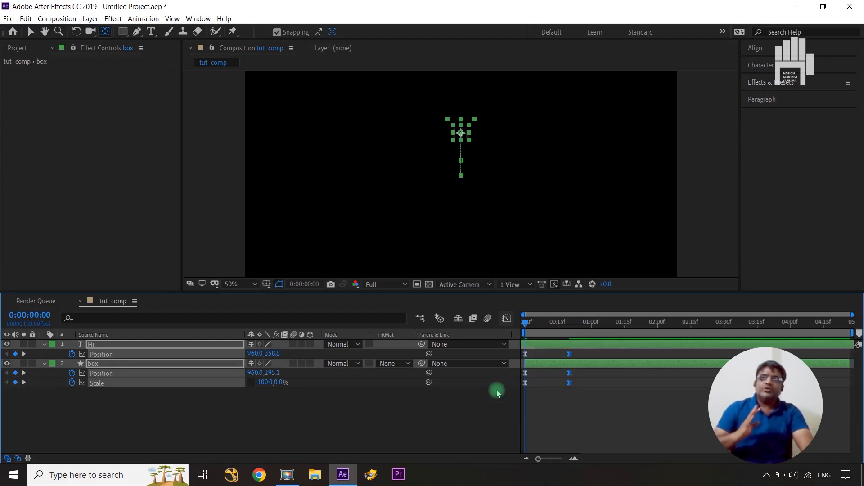
{"action": "left_click", "coordinate": [498, 393]}
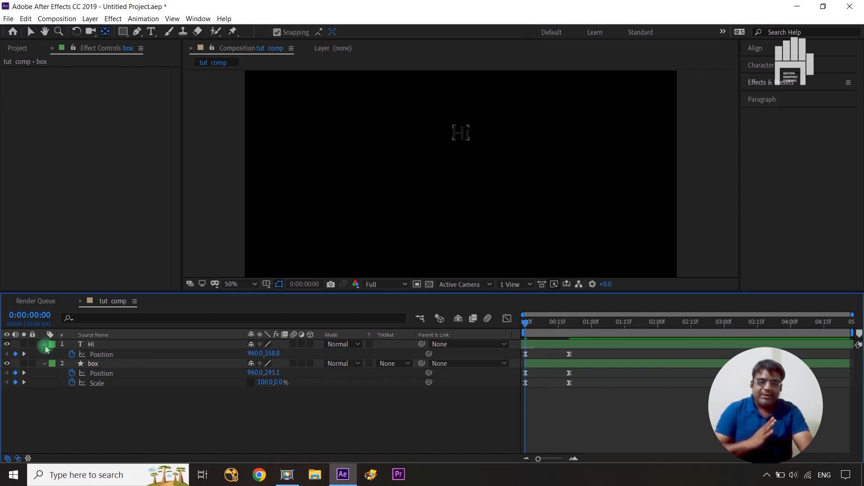
Step: Delay the Hi layer so that it and its first Position keyframe start at frame 4
{"action": "left_click", "coordinate": [507, 355]}
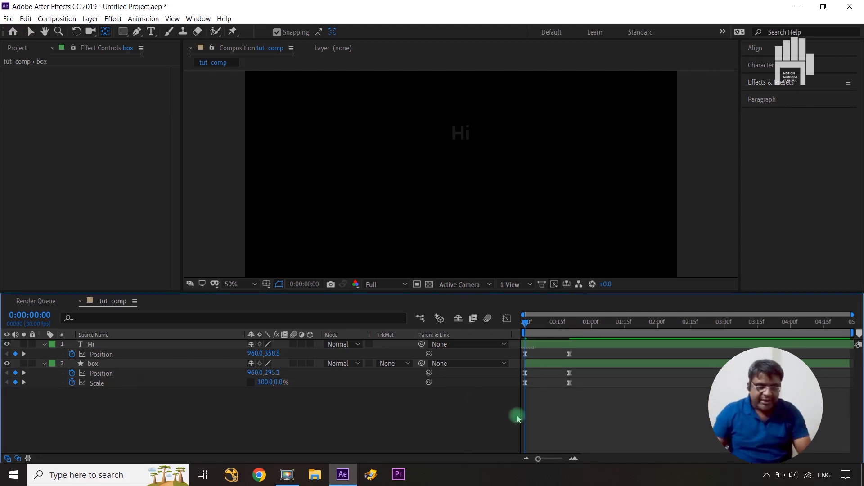
{"action": "key", "text": "ctrl+Right"}
{"action": "key", "text": "ctrl+Right"}
{"action": "key", "text": "ctrl+Right"}
{"action": "key", "text": "ctrl+Right"}
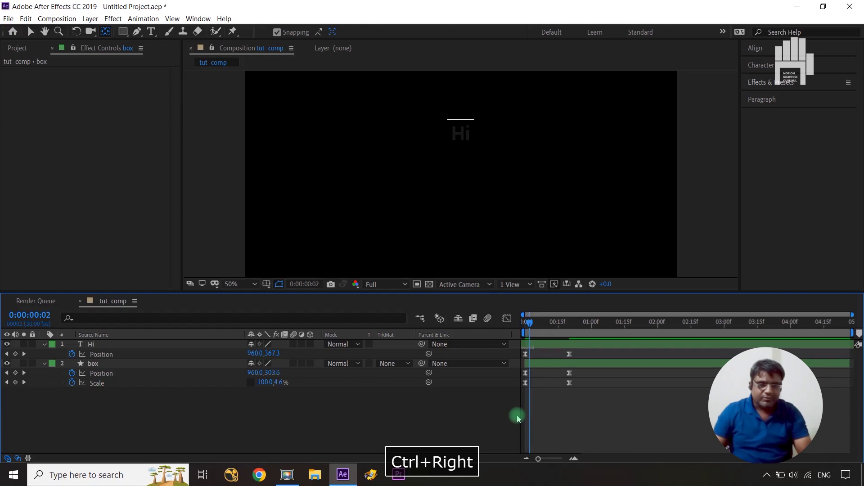
{"action": "key", "text": "ctrl+Right"}
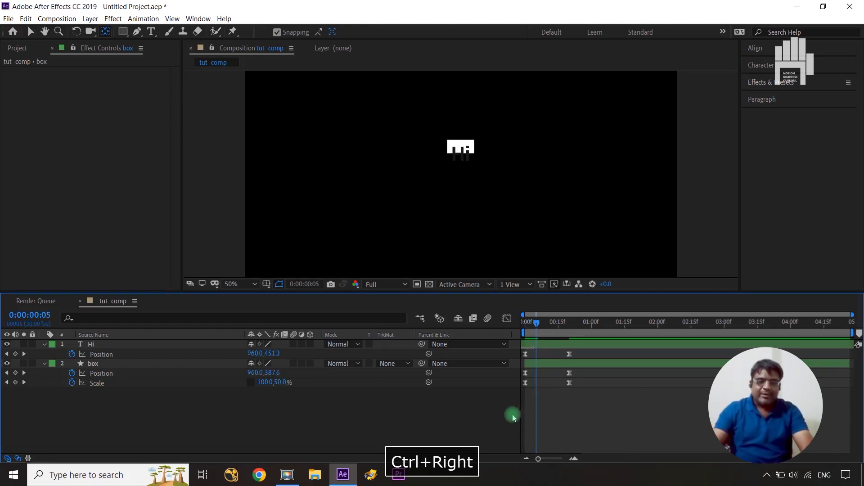
{"action": "key", "text": "ctrl+Left"}
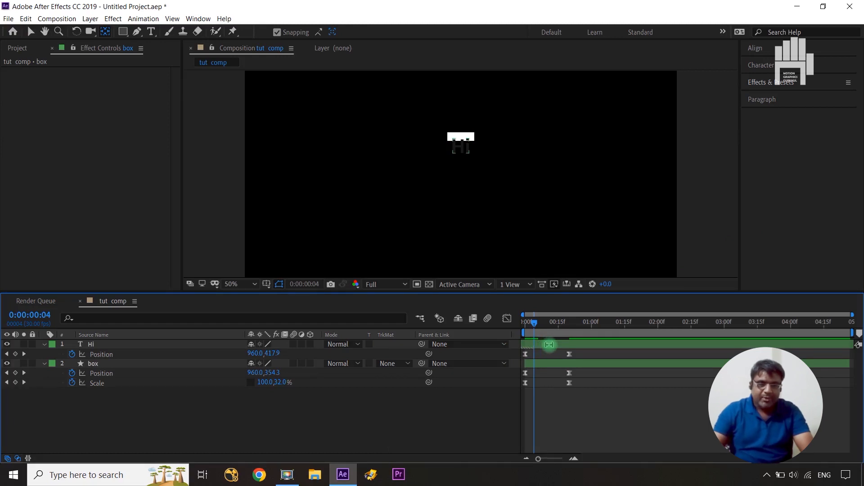
{"action": "key", "text": "v"}
{"action": "left_click_drag", "start_coordinate": [548, 343], "coordinate": [563, 347]}
{"action": "left_click", "coordinate": [479, 420]}
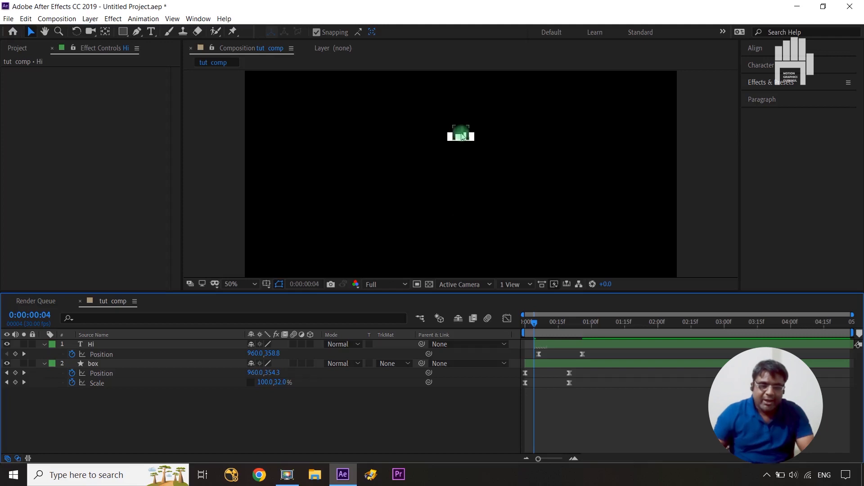
{"action": "left_click_drag", "start_coordinate": [589, 355], "coordinate": [533, 356]}
{"action": "left_click", "coordinate": [453, 411]}
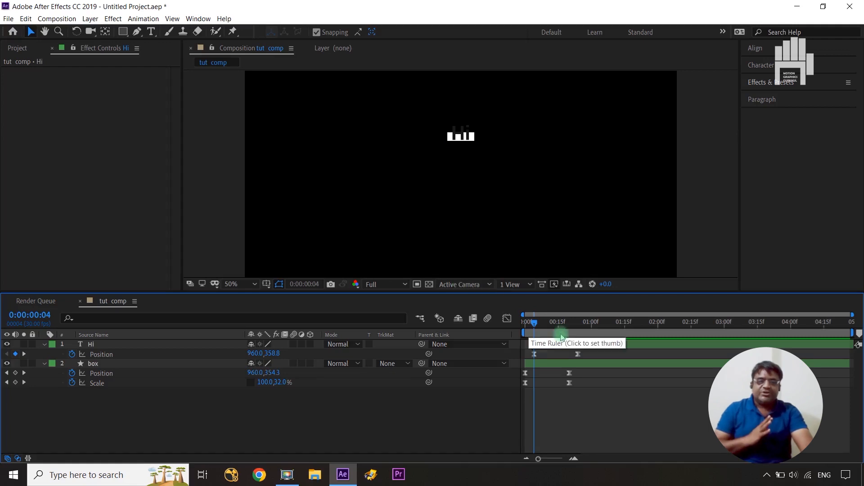
Step: Move to frame 7 and apply the Set Matte effect to the Hi text layer
{"action": "left_click_drag", "start_coordinate": [538, 323], "coordinate": [543, 325]}
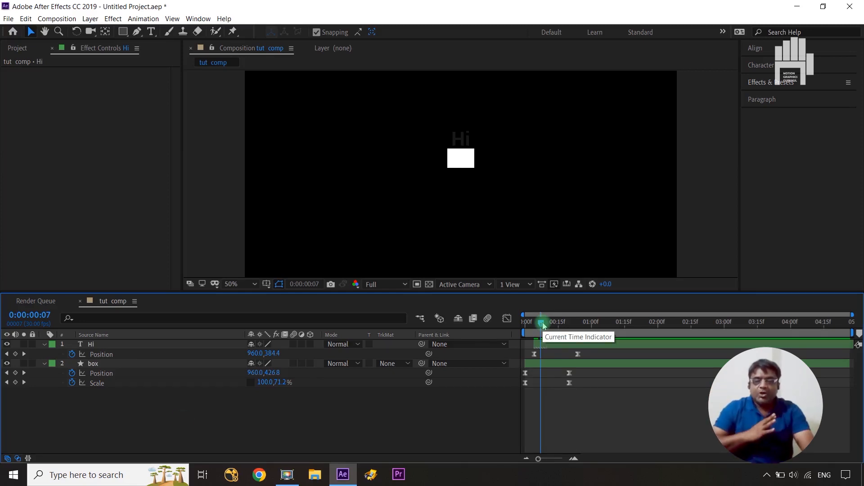
{"action": "left_click", "coordinate": [113, 345]}
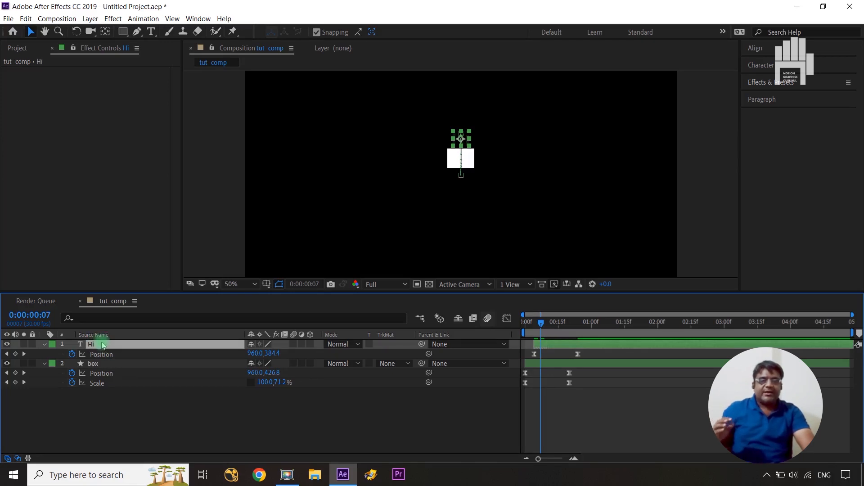
{"action": "left_click", "coordinate": [772, 83]}
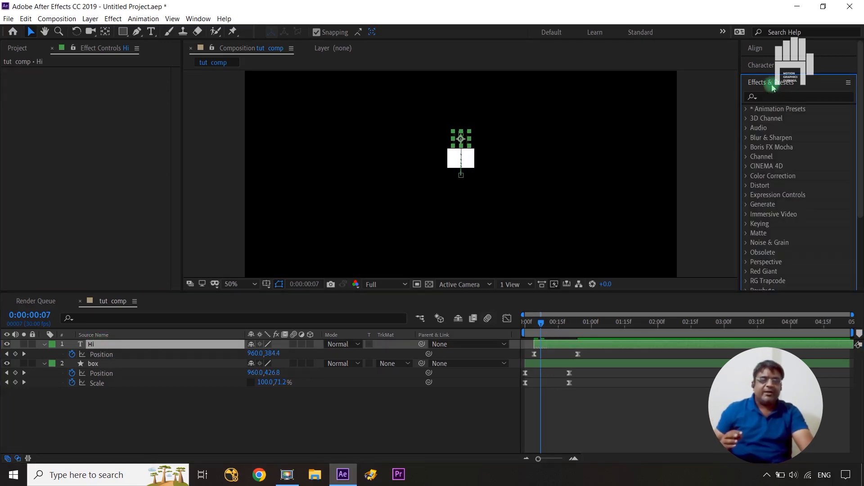
{"action": "left_click", "coordinate": [772, 95]}
{"action": "type", "text": "set"}
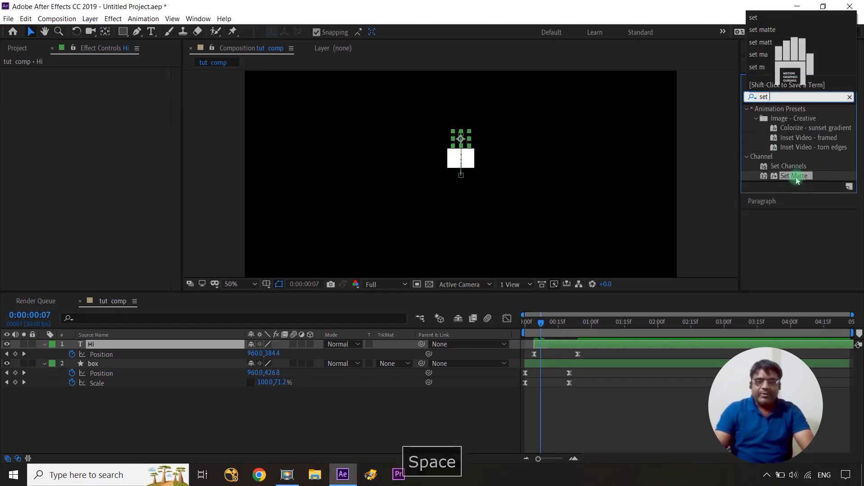
{"action": "left_click_drag", "start_coordinate": [792, 176], "coordinate": [155, 350]}
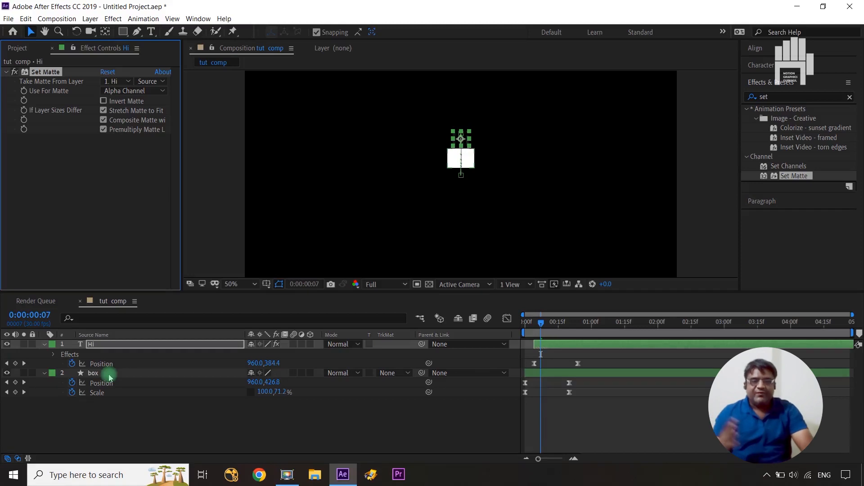
Step: Have the Hi layer's Set Matte take its matte from the box layer, and check the reveal up to frame 24
{"action": "left_click", "coordinate": [429, 427]}
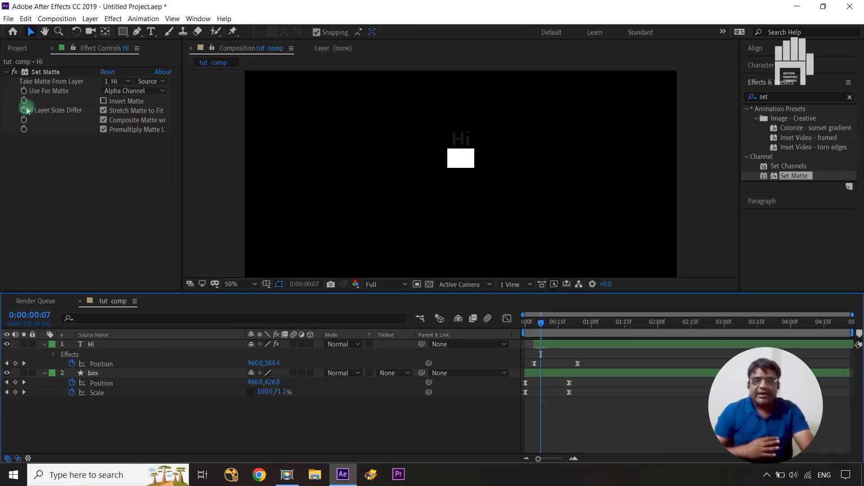
{"action": "left_click", "coordinate": [122, 81]}
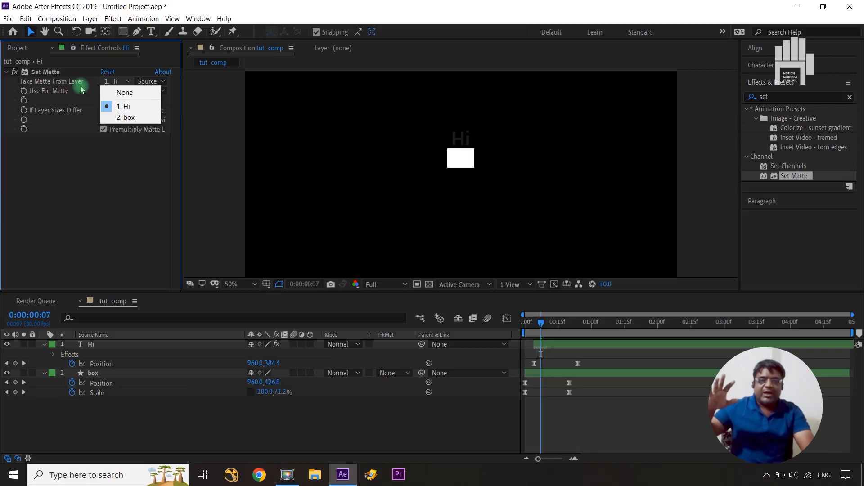
{"action": "left_click", "coordinate": [129, 117]}
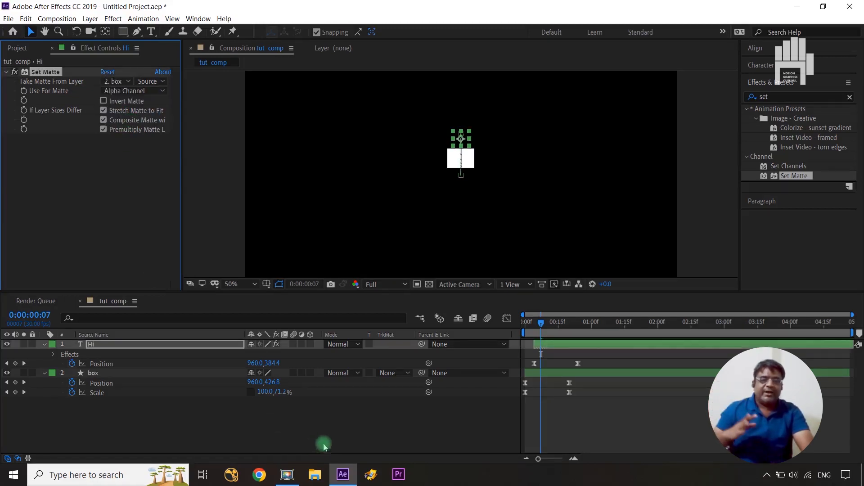
{"action": "left_click", "coordinate": [341, 417]}
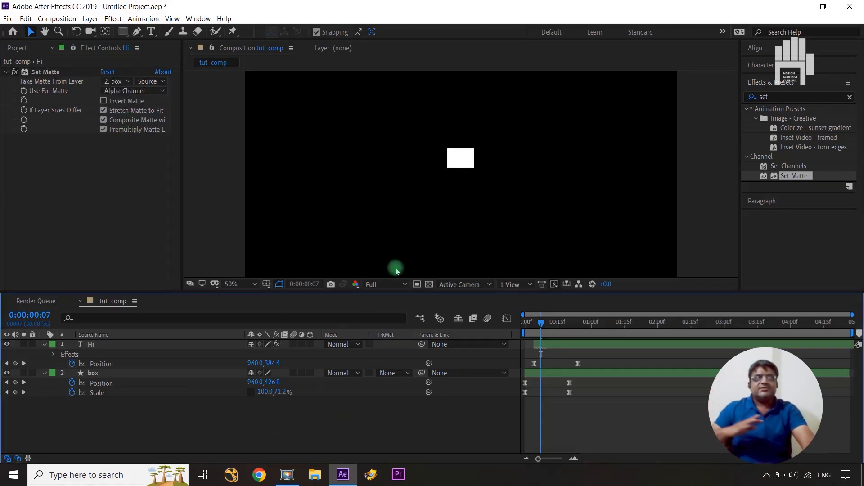
{"action": "left_click_drag", "start_coordinate": [541, 326], "coordinate": [580, 336]}
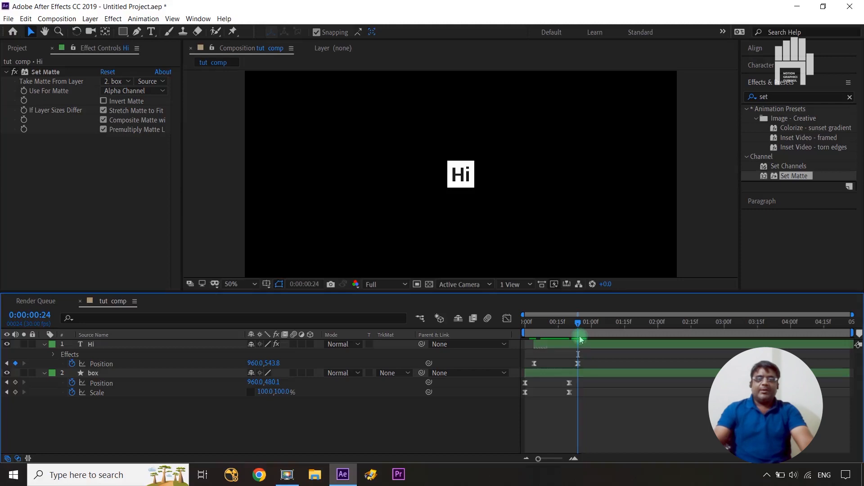
{"action": "left_click", "coordinate": [520, 215]}
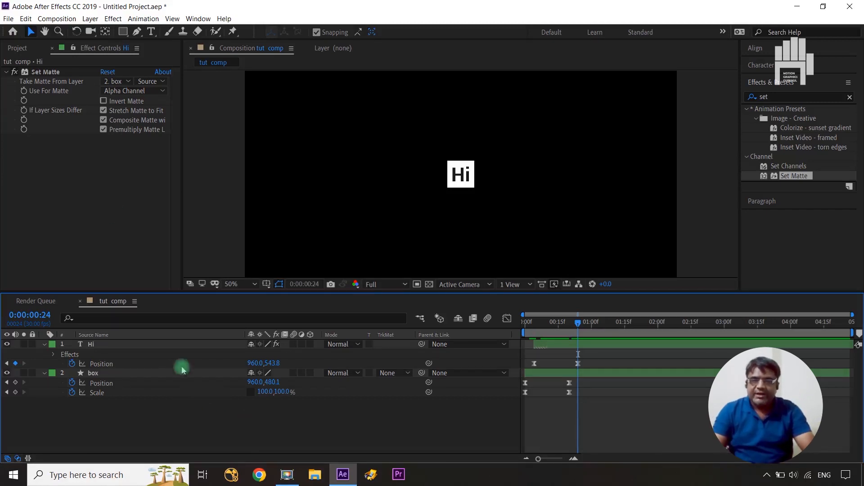
Step: Draw a straight horizontal line below the Hi box with the Pen tool as a new shape layer
{"action": "left_click", "coordinate": [139, 31]}
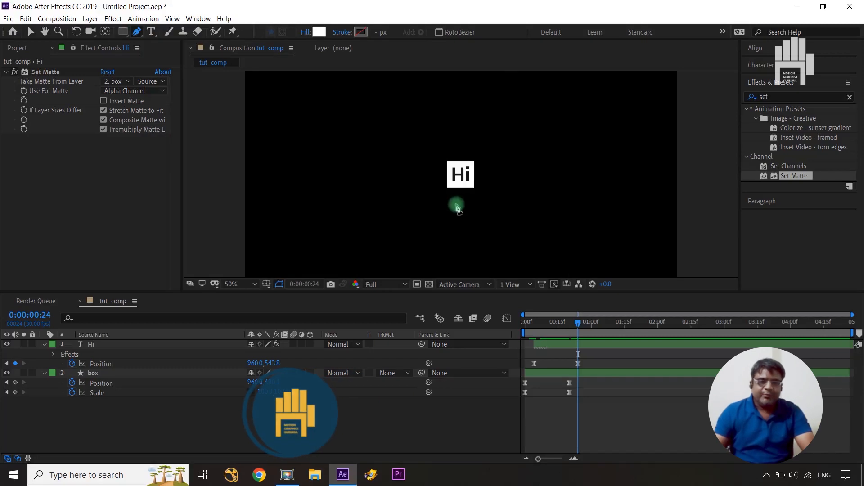
{"action": "left_click", "coordinate": [390, 199]}
{"action": "left_click", "coordinate": [527, 199], "text": "shift"}
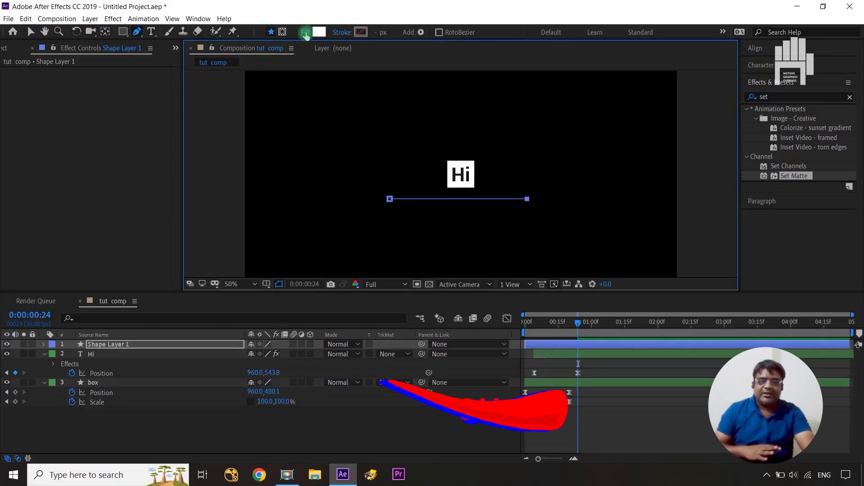
Step: Remove the line's fill and give it a white (FFFFFF) stroke 5 px wide
{"action": "left_click", "coordinate": [305, 32]}
{"action": "left_click", "coordinate": [555, 143]}
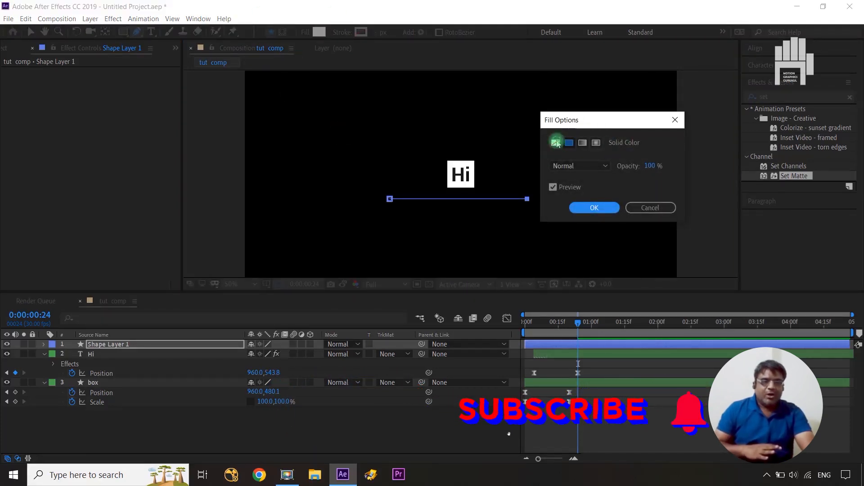
{"action": "left_click", "coordinate": [579, 207]}
{"action": "left_click", "coordinate": [361, 32]}
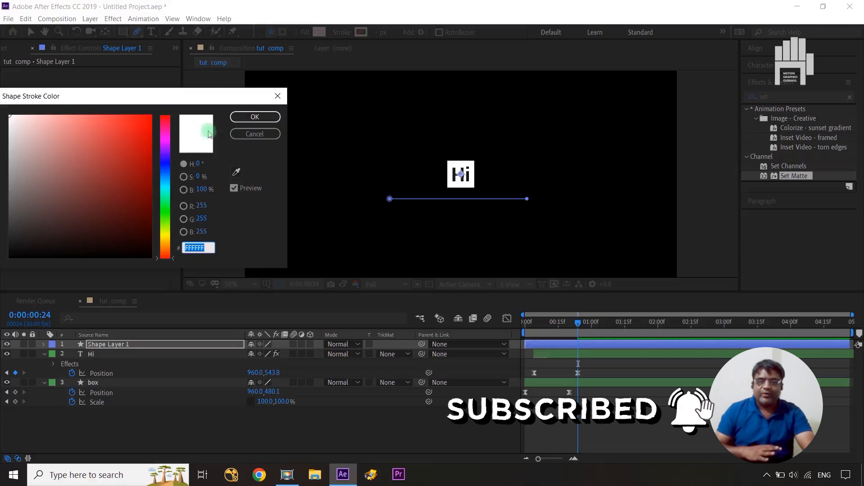
{"action": "left_click", "coordinate": [255, 116]}
{"action": "left_click", "coordinate": [385, 32]}
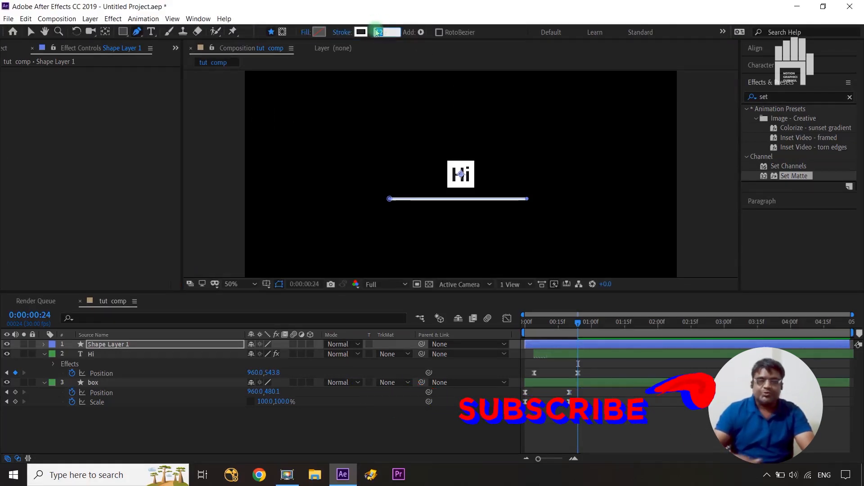
{"action": "type", "text": "5"}
{"action": "left_click", "coordinate": [396, 429]}
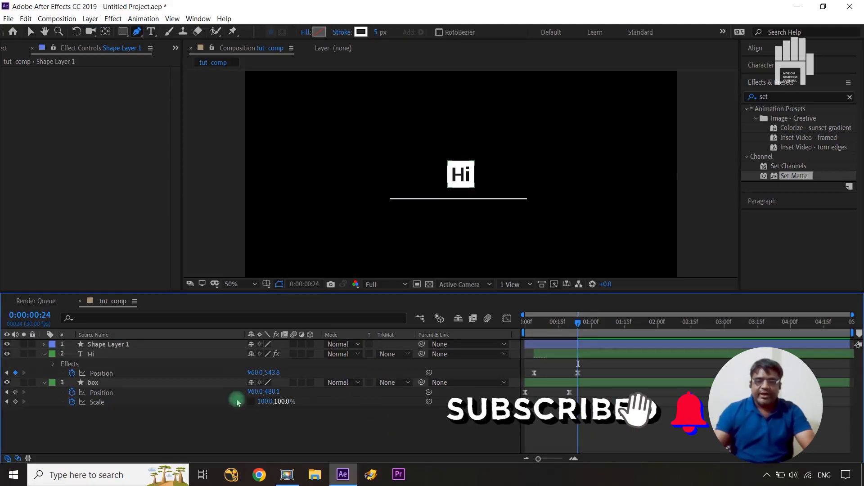
Step: Raise the line to the box's lower edge by setting its Position to 949, 607
{"action": "left_click", "coordinate": [132, 345]}
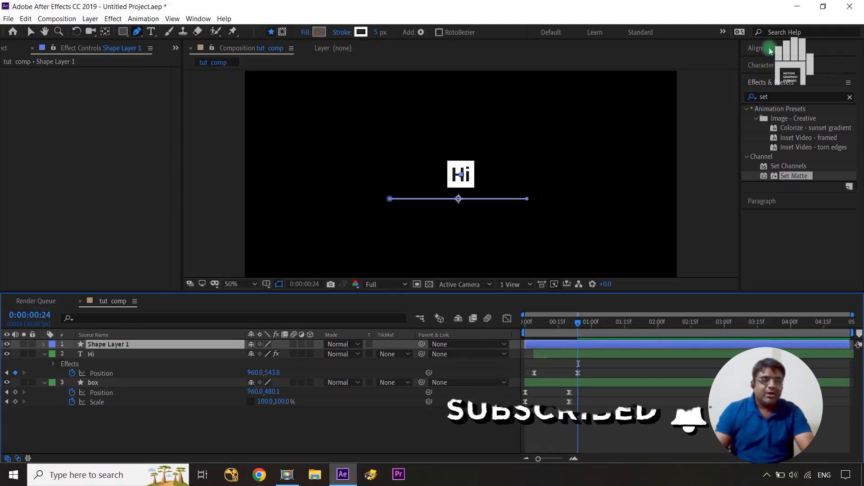
{"action": "left_click", "coordinate": [757, 48]}
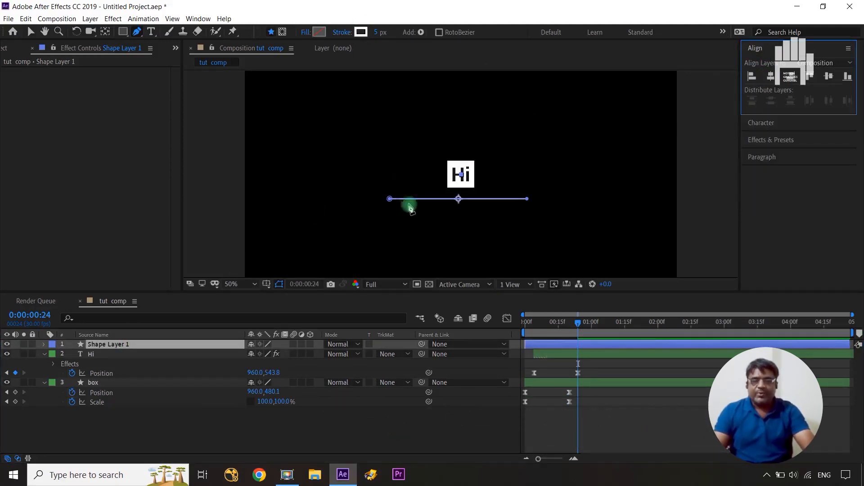
{"action": "left_click", "coordinate": [141, 344]}
{"action": "key", "text": "p"}
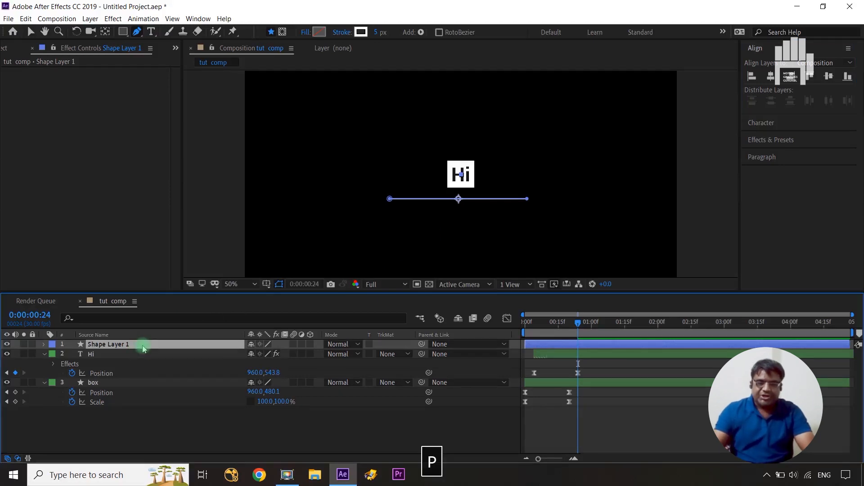
{"action": "left_click_drag", "start_coordinate": [267, 354], "coordinate": [240, 360]}
{"action": "left_click", "coordinate": [362, 435]}
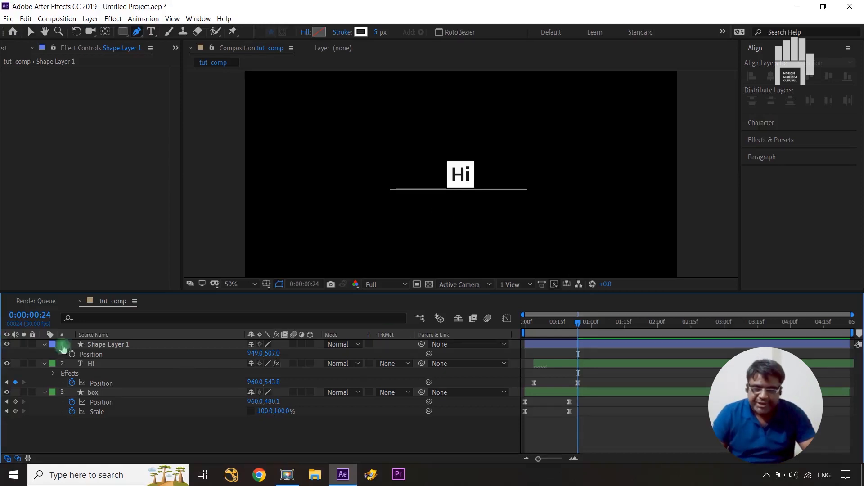
Step: Rename the line's shape layer to "line"
{"action": "left_click", "coordinate": [119, 350]}
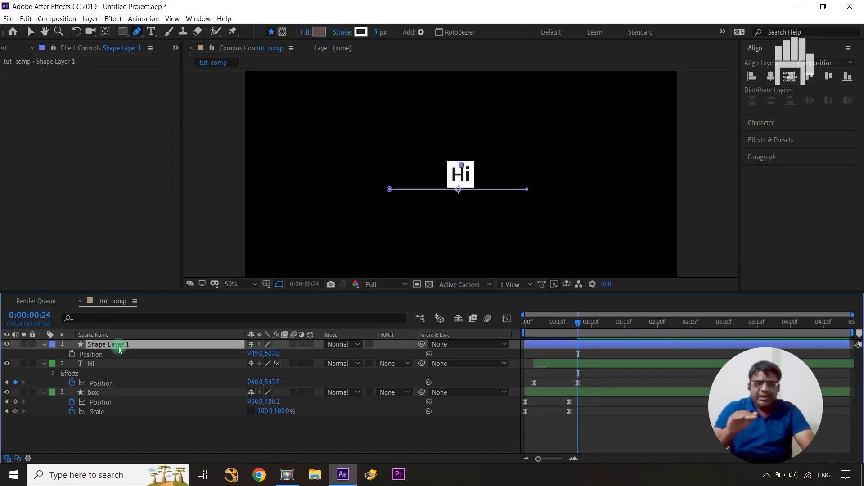
{"action": "key", "text": "Return"}
{"action": "type", "text": "line"}
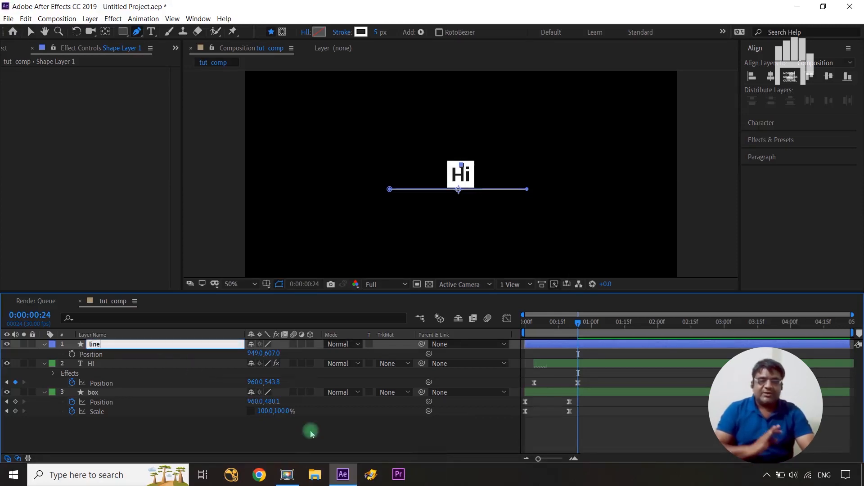
{"action": "left_click", "coordinate": [309, 434]}
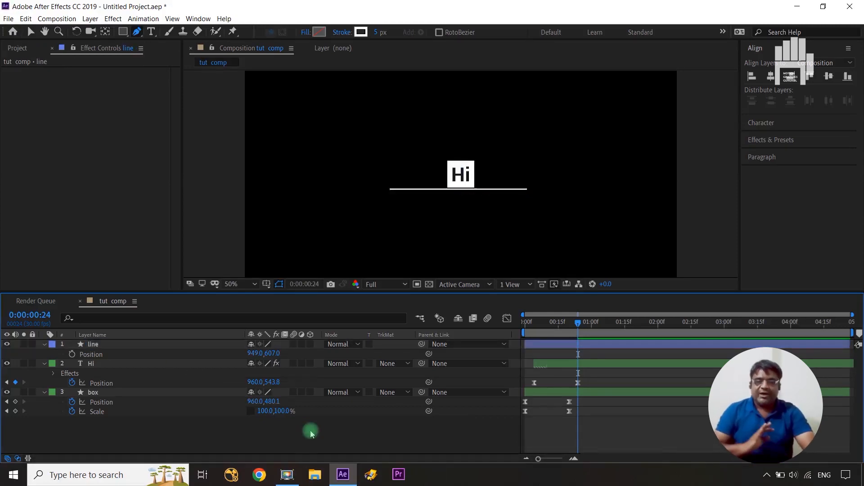
Step: Expand the line layer's properties and add Trim Paths to its contents
{"action": "left_click", "coordinate": [44, 345]}
{"action": "left_click", "coordinate": [44, 345]}
{"action": "left_click", "coordinate": [316, 354]}
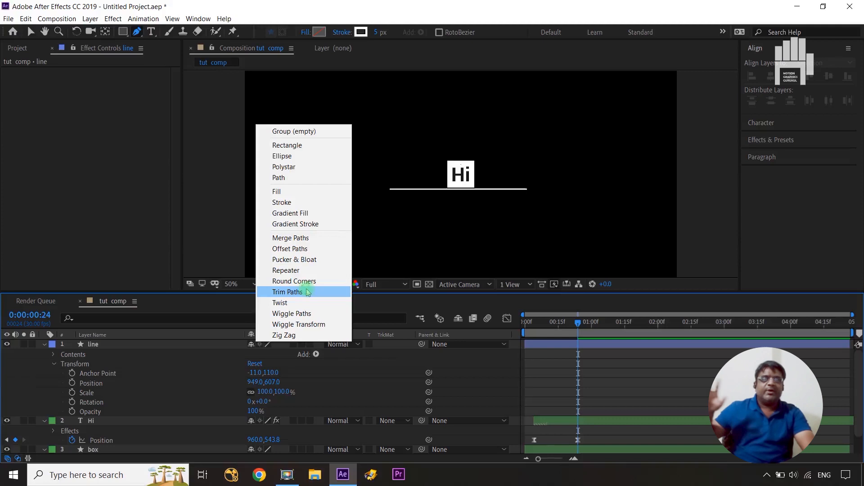
{"action": "left_click", "coordinate": [308, 293]}
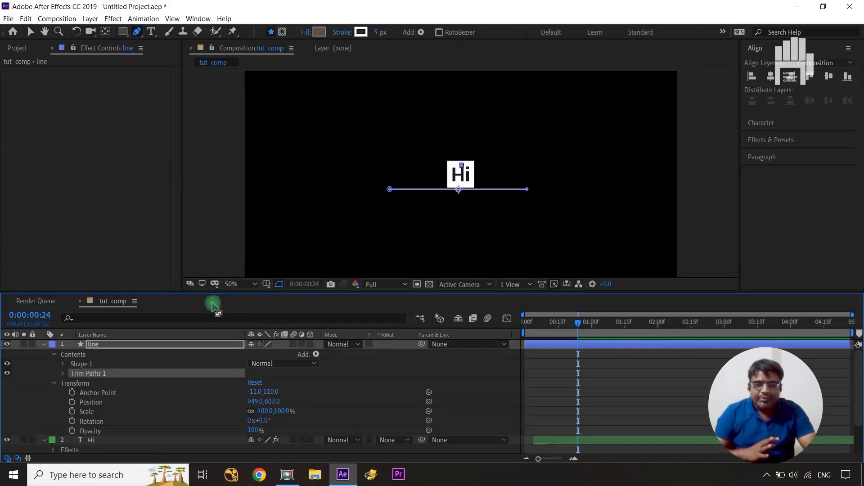
Step: Advance to frame 29, set the line's Trim Paths Start to 100% and keyframe it there
{"action": "scroll", "coordinate": [368, 403], "scroll_direction": "down", "scroll_amount": 2}
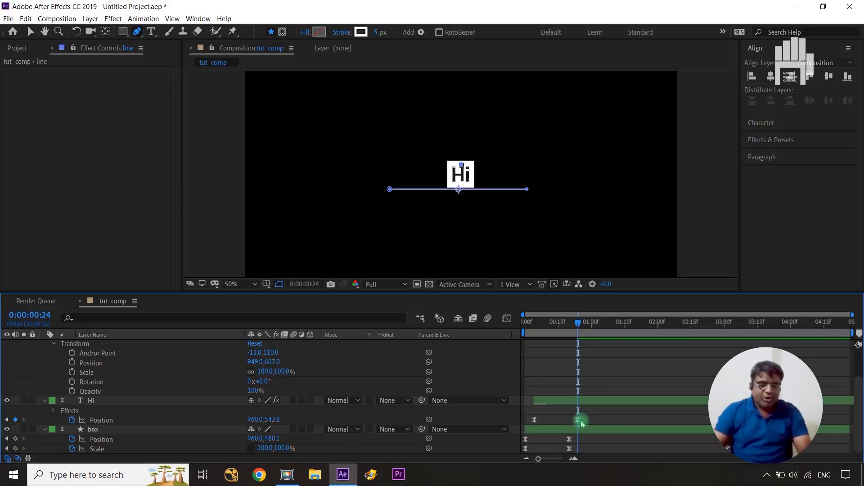
{"action": "key", "text": "ctrl+Right"}
{"action": "key", "text": "ctrl+Right"}
{"action": "key", "text": "ctrl+Right"}
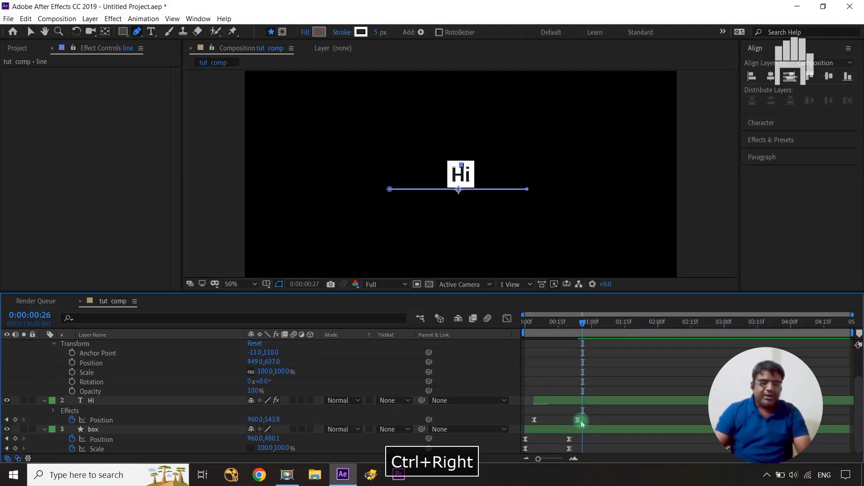
{"action": "key", "text": "ctrl+Right"}
{"action": "key", "text": "ctrl+Right"}
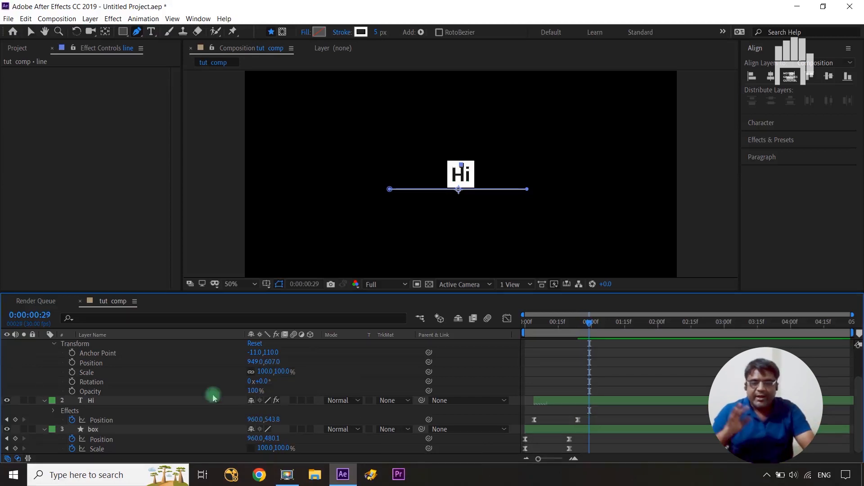
{"action": "scroll", "coordinate": [180, 378], "scroll_direction": "up", "scroll_amount": 2}
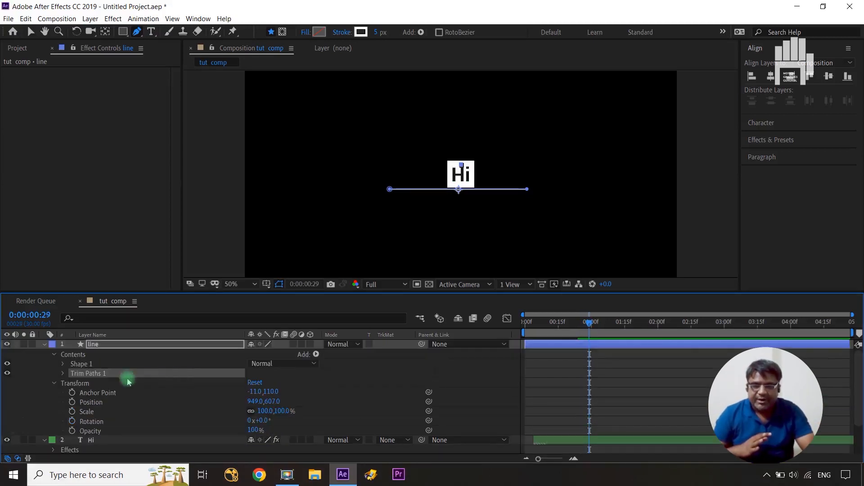
{"action": "left_click", "coordinate": [62, 373]}
{"action": "left_click", "coordinate": [310, 381]}
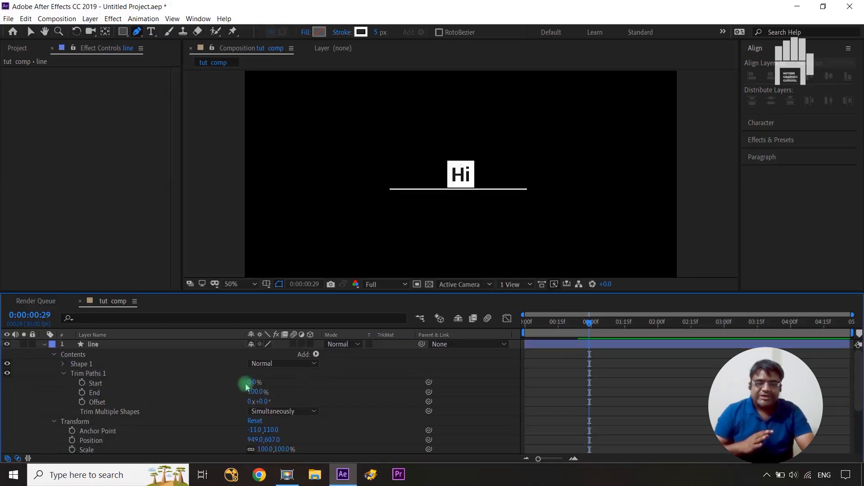
{"action": "left_click_drag", "start_coordinate": [251, 382], "coordinate": [378, 384]}
{"action": "left_click", "coordinate": [484, 393]}
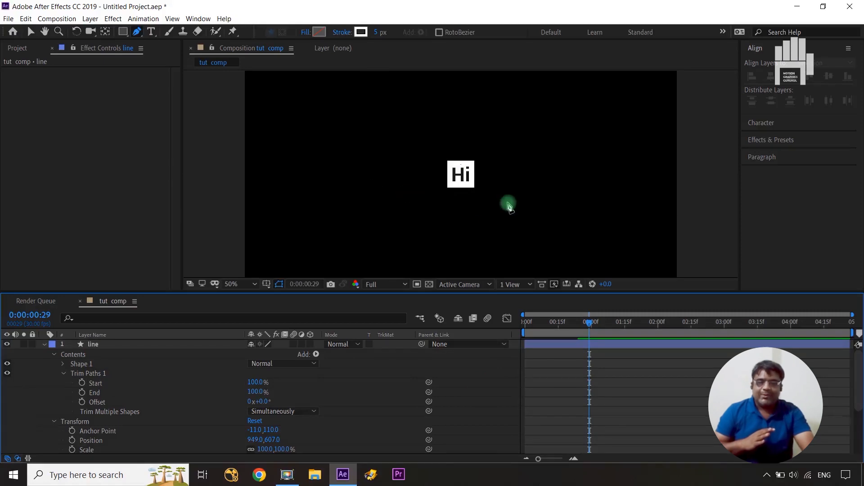
{"action": "left_click", "coordinate": [82, 383]}
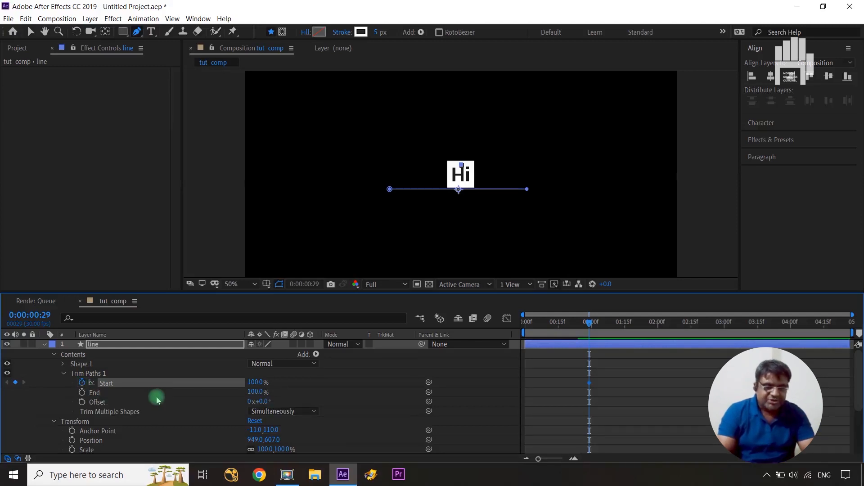
Step: Keyframe the line's Trim Paths Start at 0% twenty frames further on, at 0:00:01:19
{"action": "key", "text": "shift+Page_Down"}
{"action": "key", "text": "shift+Page_Down"}
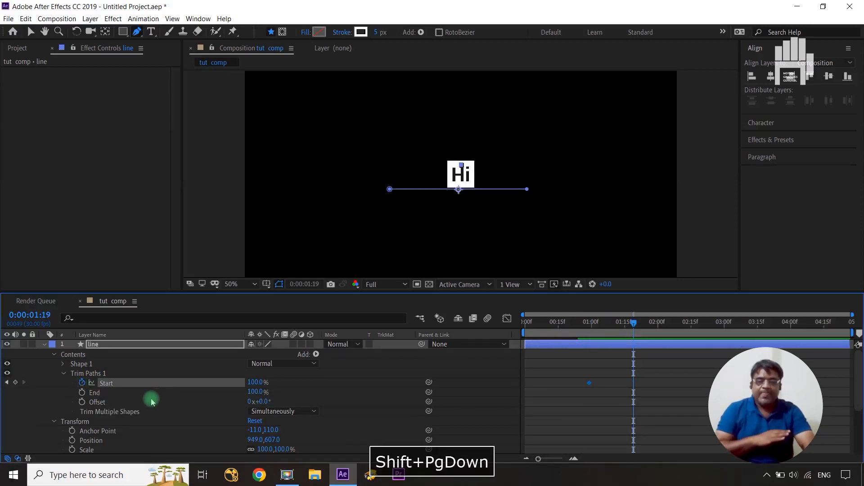
{"action": "left_click_drag", "start_coordinate": [256, 382], "coordinate": [158, 381]}
{"action": "left_click", "coordinate": [339, 381]}
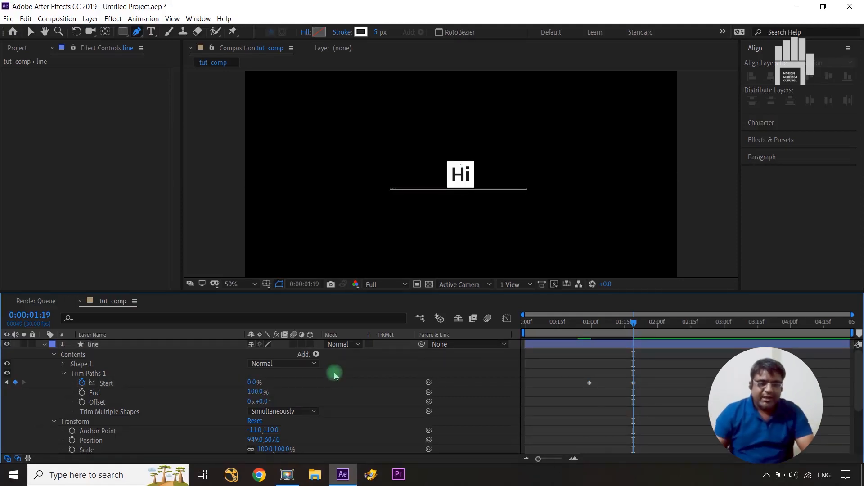
Step: Keyframe the line's Trim Paths End at 100% five frames after the first Start keyframe, at 0:00:01:04
{"action": "left_click_drag", "start_coordinate": [639, 322], "coordinate": [592, 332]}
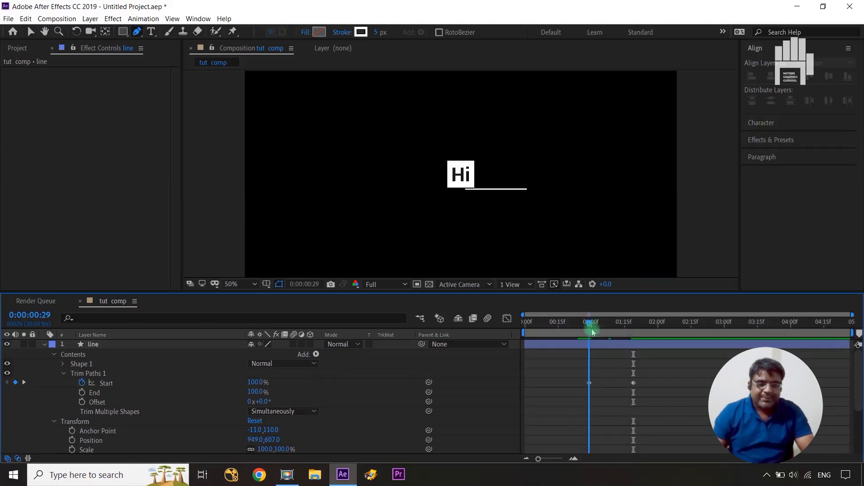
{"action": "left_click", "coordinate": [534, 368]}
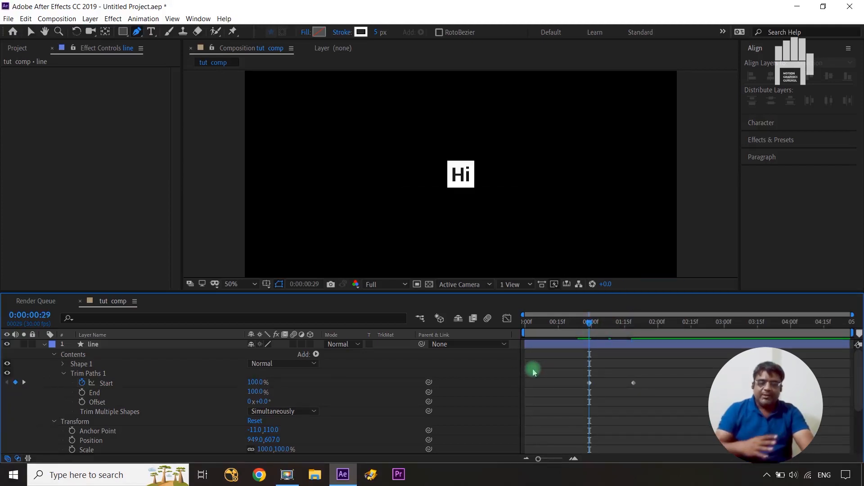
{"action": "key", "text": "ctrl+Right"}
{"action": "key", "text": "ctrl+Right"}
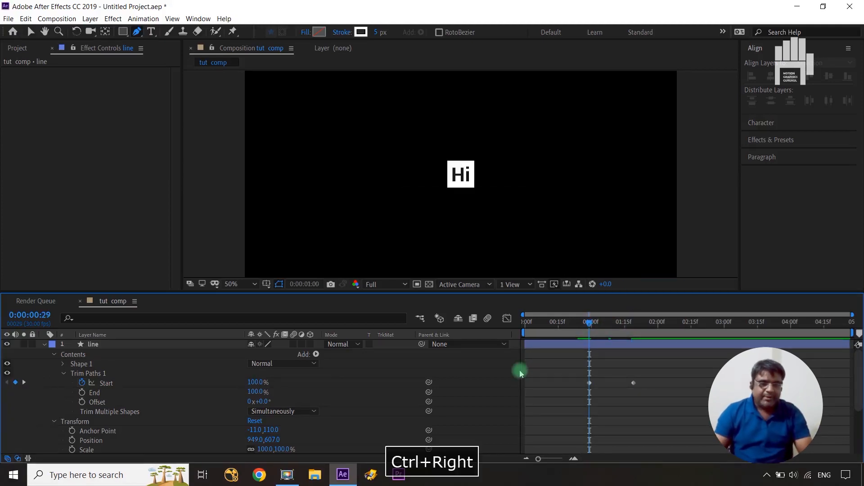
{"action": "key", "text": "ctrl+Right"}
{"action": "key", "text": "ctrl+Right"}
{"action": "key", "text": "ctrl+Right"}
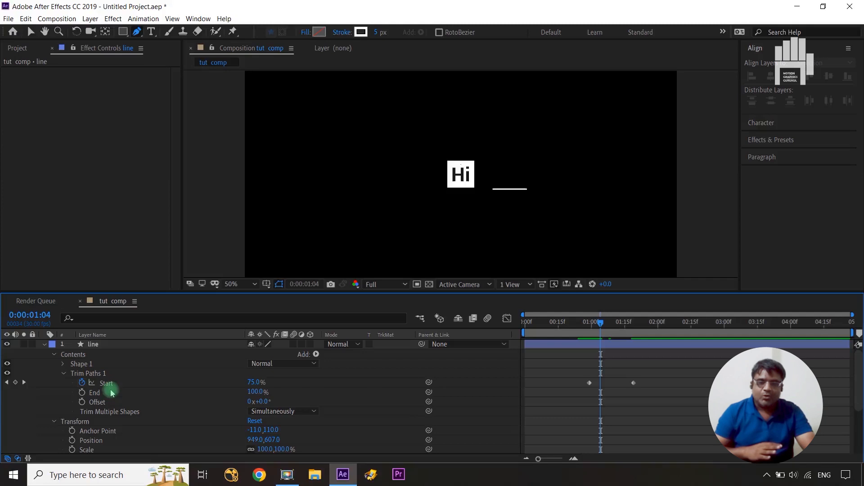
{"action": "left_click", "coordinate": [82, 393]}
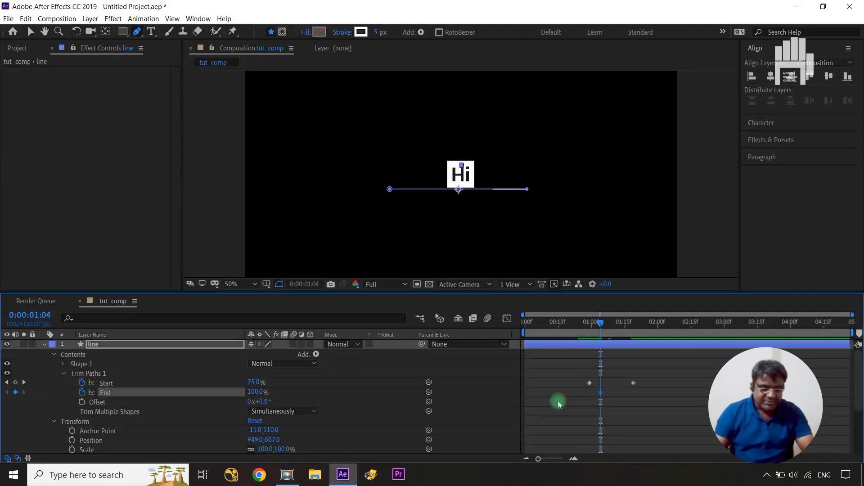
Step: Keyframe the line's Trim Paths End at 0% twenty frames further on, at 0:00:01:24
{"action": "key", "text": "shift+Page_Down"}
{"action": "key", "text": "shift+Page_Down"}
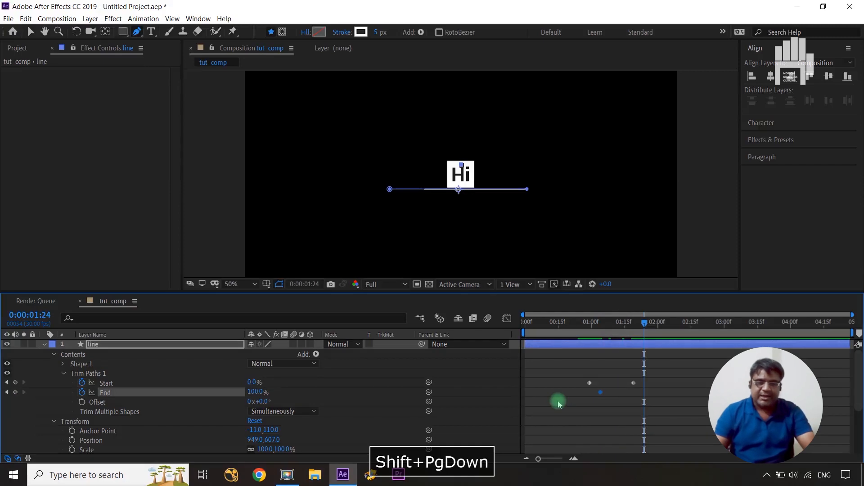
{"action": "left_click_drag", "start_coordinate": [254, 391], "coordinate": [158, 396]}
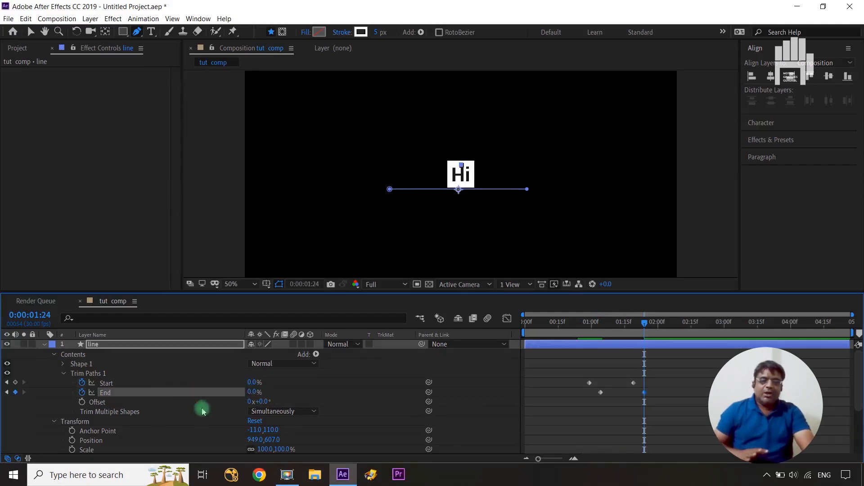
Step: Apply Easy Ease to all the line's Start and End keyframes and reshape their speed curves for a fast start and slow finish
{"action": "left_click_drag", "start_coordinate": [679, 372], "coordinate": [574, 402]}
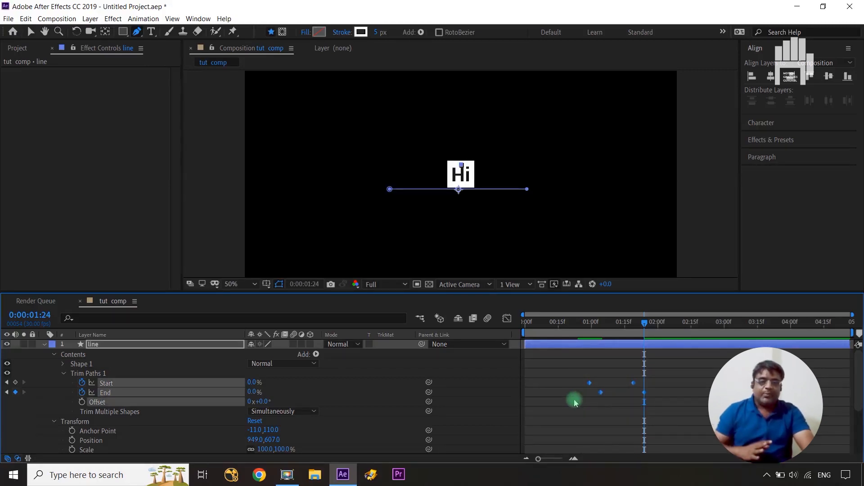
{"action": "key", "text": "F9"}
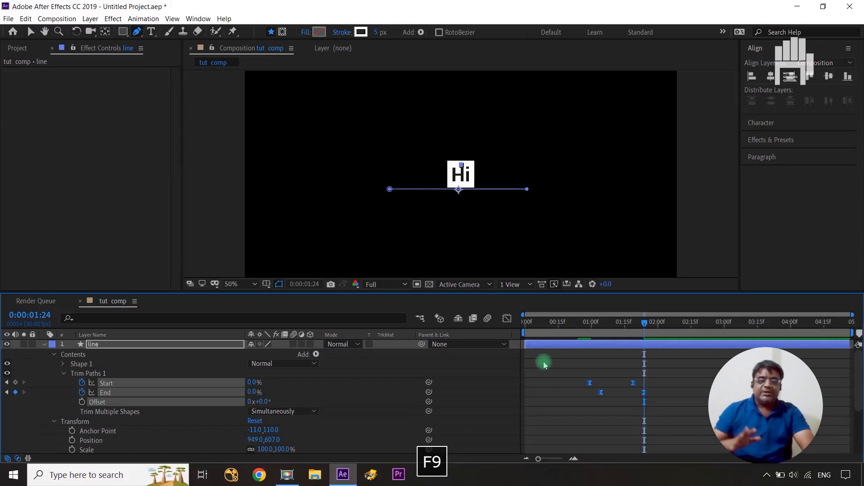
{"action": "left_click", "coordinate": [506, 319]}
{"action": "left_click_drag", "start_coordinate": [697, 397], "coordinate": [570, 322]}
{"action": "left_click_drag", "start_coordinate": [629, 353], "coordinate": [607, 348]}
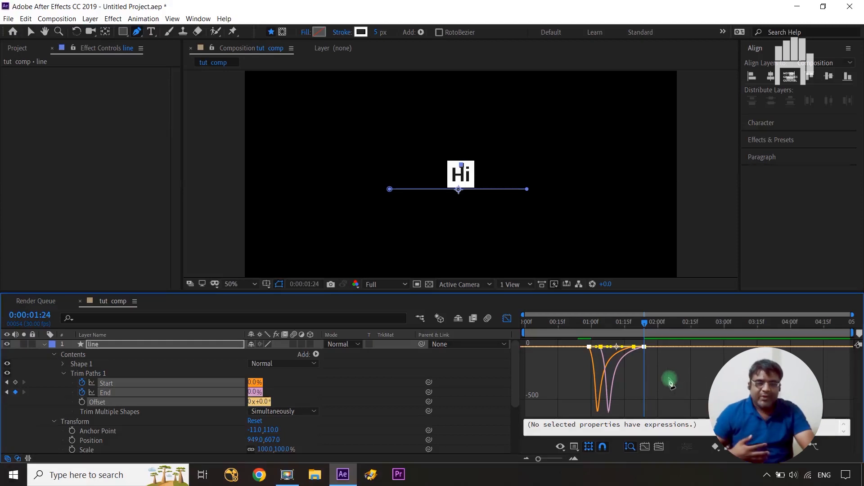
{"action": "left_click", "coordinate": [507, 318]}
{"action": "left_click", "coordinate": [492, 390]}
Step: Add holding keyframes at 0:00:01:04 for the "Hi" layer's Position and the box's Position and Scale
{"action": "left_click", "coordinate": [647, 324]}
{"action": "mouse_move", "coordinate": [587, 333]}
{"action": "left_mouse_down"}
{"action": "mouse_move", "coordinate": [634, 336]}
{"action": "mouse_move", "coordinate": [595, 342]}
{"action": "left_mouse_up"}
{"action": "key", "text": "ctrl+Right"}
{"action": "key", "text": "ctrl+Right"}
{"action": "key", "text": "ctrl+Right"}
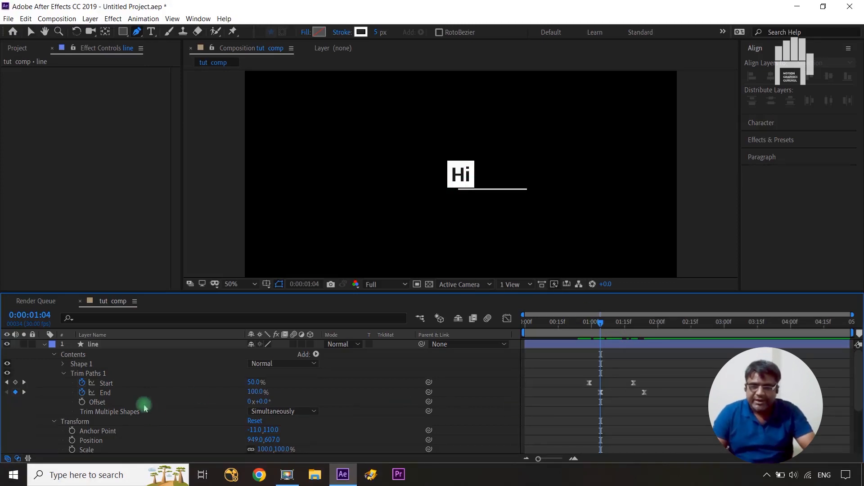
{"action": "left_click", "coordinate": [44, 346]}
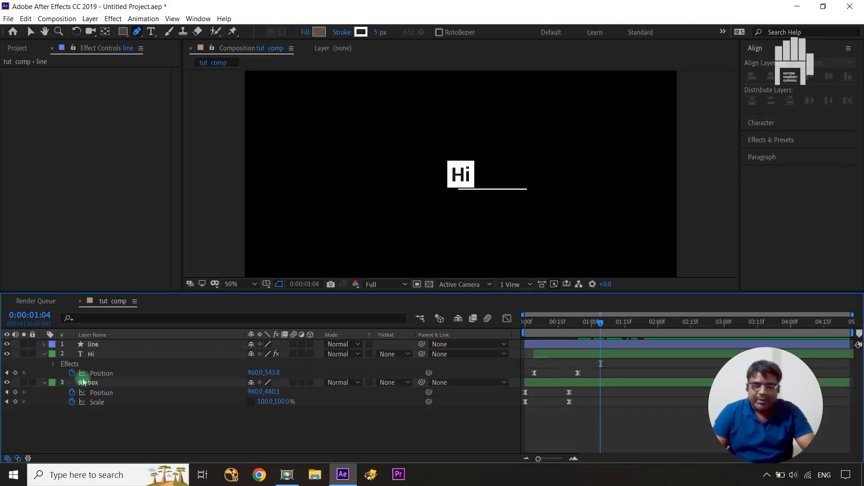
{"action": "left_click", "coordinate": [153, 385]}
{"action": "left_click", "coordinate": [148, 354], "text": "shift"}
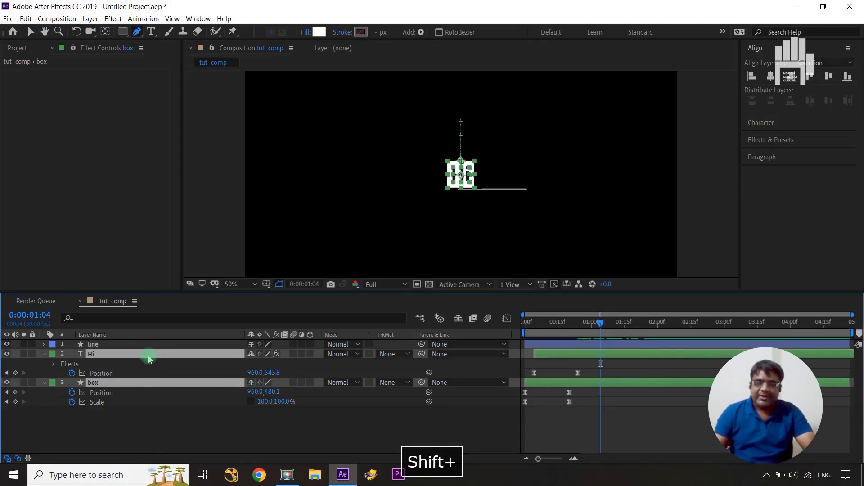
{"action": "left_click", "coordinate": [15, 373]}
{"action": "left_click", "coordinate": [15, 392]}
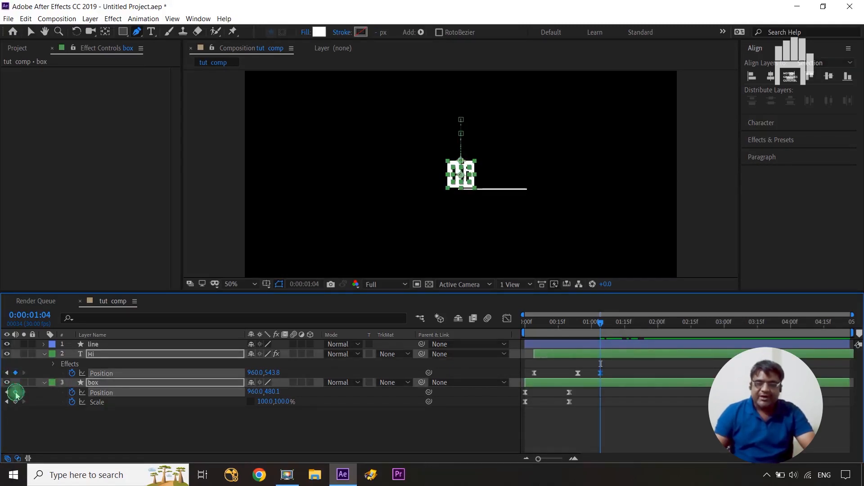
{"action": "left_click", "coordinate": [16, 402]}
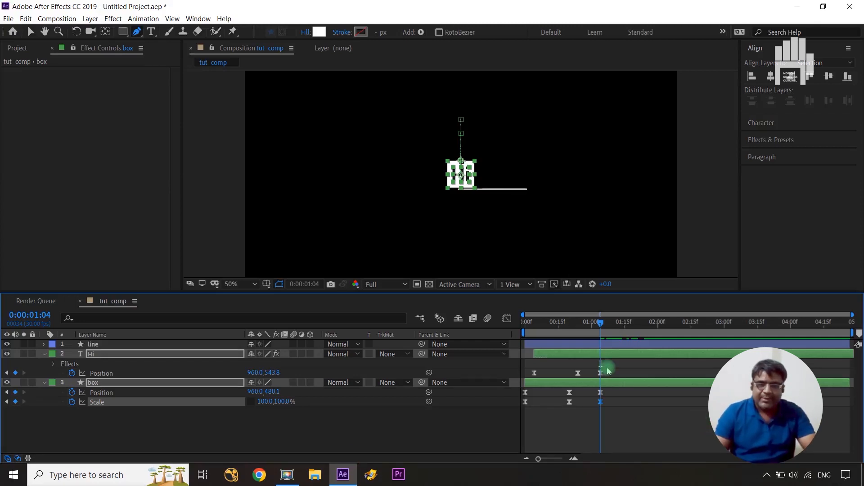
Step: Reveal the line's keyframes and, at its last End keyframe (0:00:01:24), keyframe the "Hi" Position and the box's Position and Scale
{"action": "left_click", "coordinate": [113, 349]}
{"action": "key", "text": "u"}
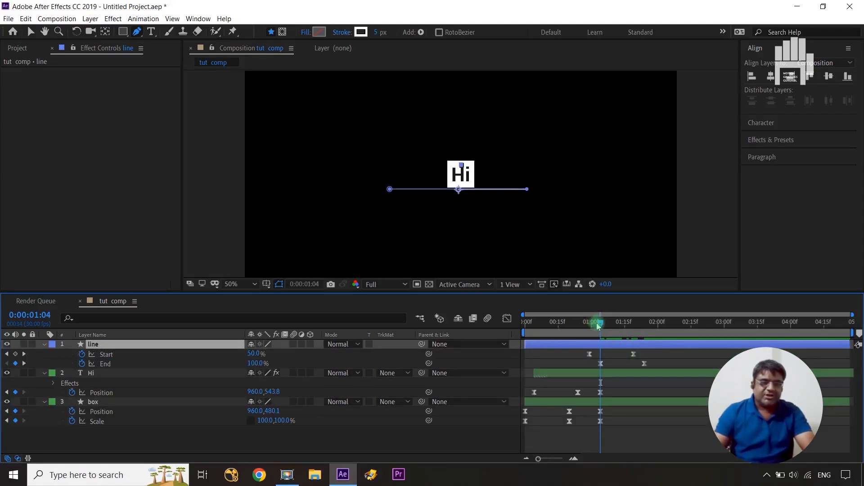
{"action": "left_click_drag", "start_coordinate": [619, 329], "coordinate": [645, 336]}
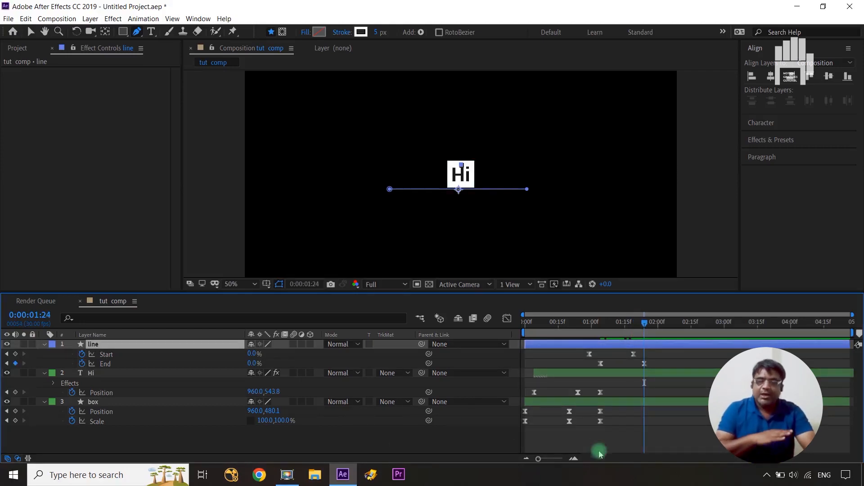
{"action": "left_click", "coordinate": [15, 392]}
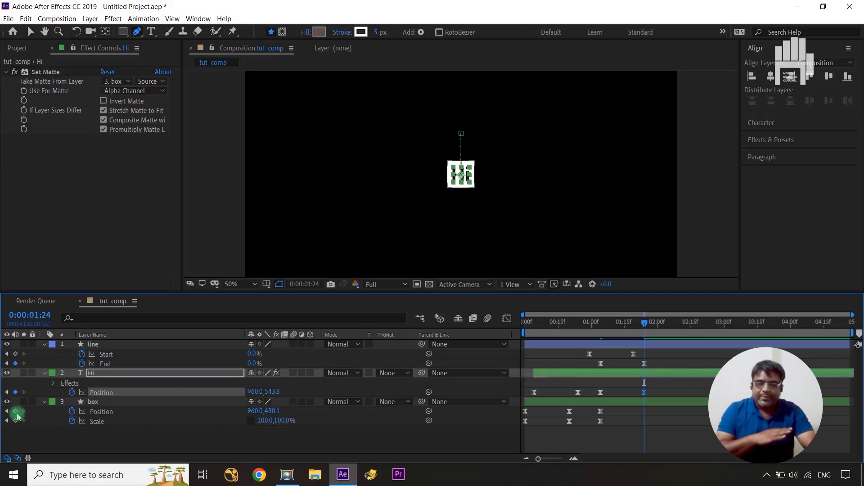
{"action": "left_click", "coordinate": [15, 411]}
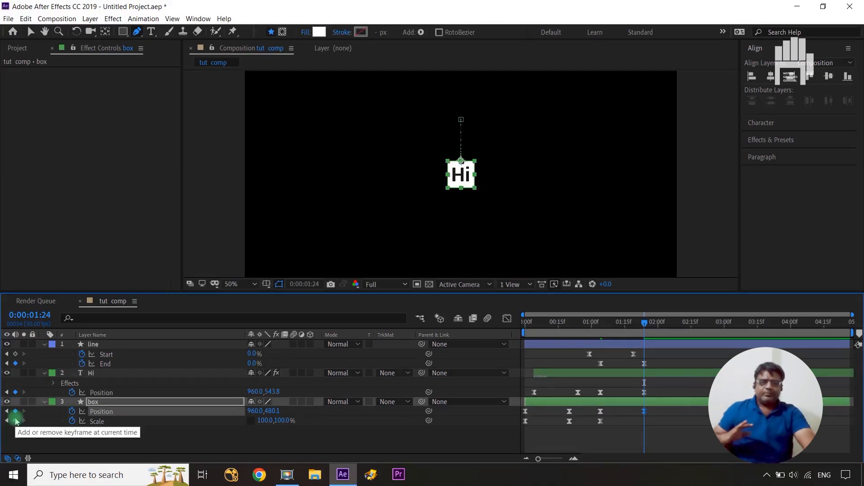
{"action": "left_click", "coordinate": [15, 421]}
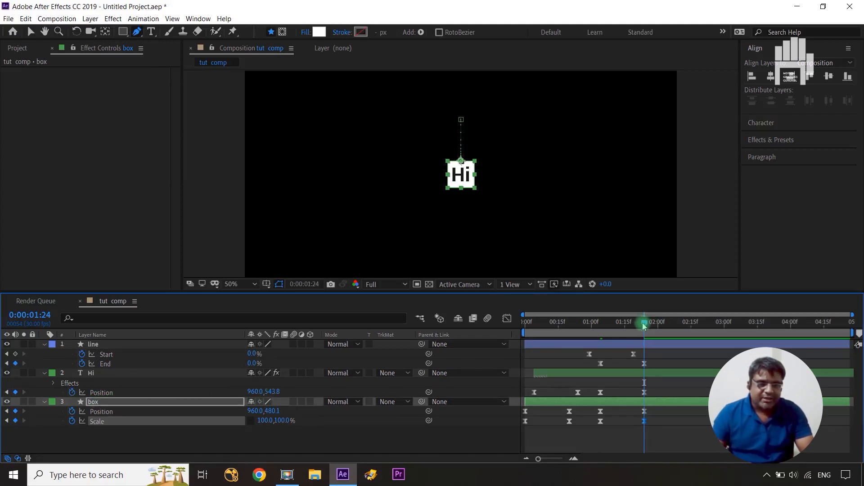
Step: Shift the "Hi" and box layers together to X position 499 at the 0:00:01:24 keyframe
{"action": "left_click_drag", "start_coordinate": [643, 326], "coordinate": [639, 326]}
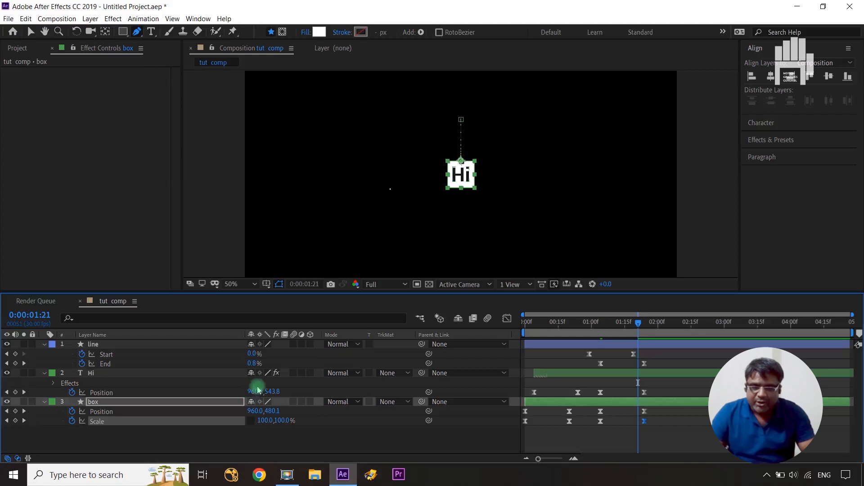
{"action": "left_click", "coordinate": [131, 373], "text": "ctrl"}
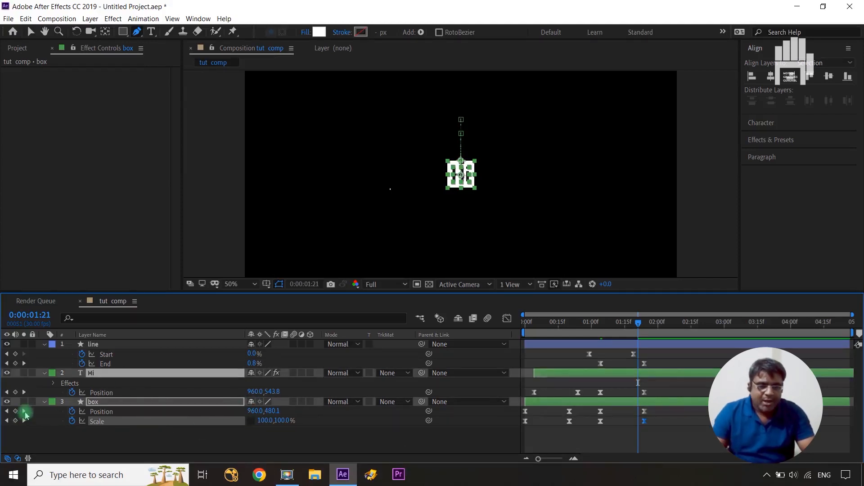
{"action": "left_click", "coordinate": [24, 411]}
{"action": "left_click_drag", "start_coordinate": [251, 411], "coordinate": [220, 413]}
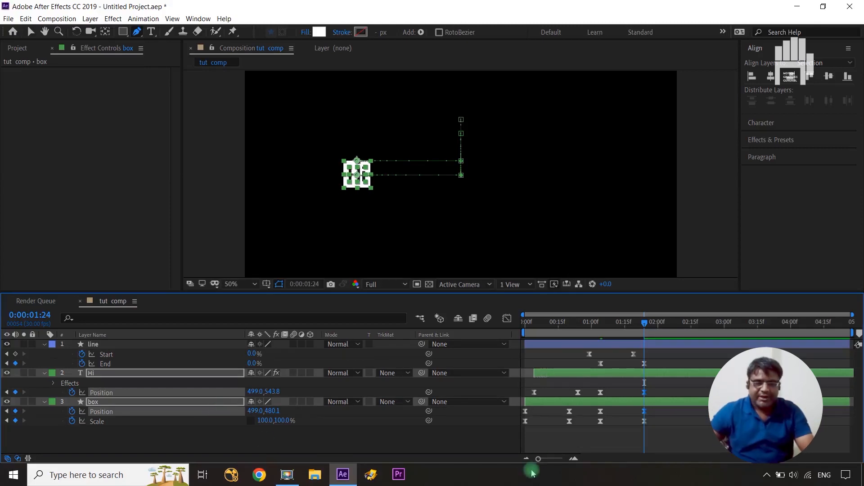
Step: Set the box's horizontal scale to 0% at 0:00:01:24, keeping its vertical scale at 100%
{"action": "left_click_drag", "start_coordinate": [671, 388], "coordinate": [584, 436]}
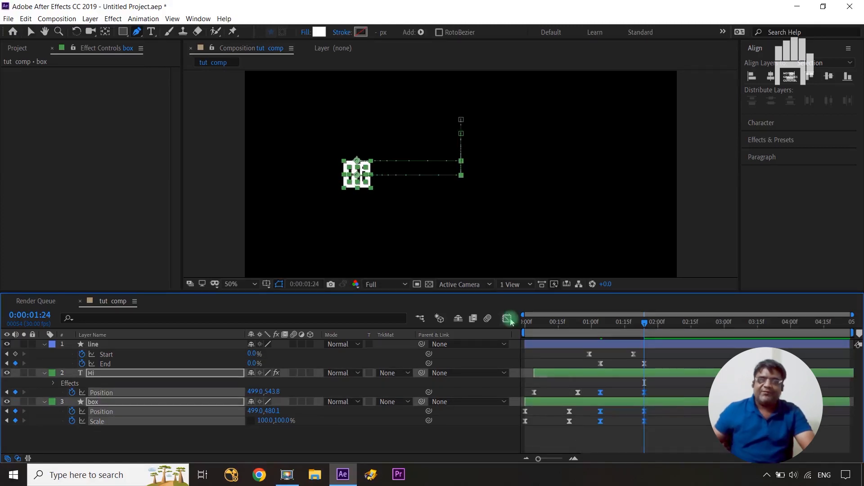
{"action": "left_click", "coordinate": [392, 446]}
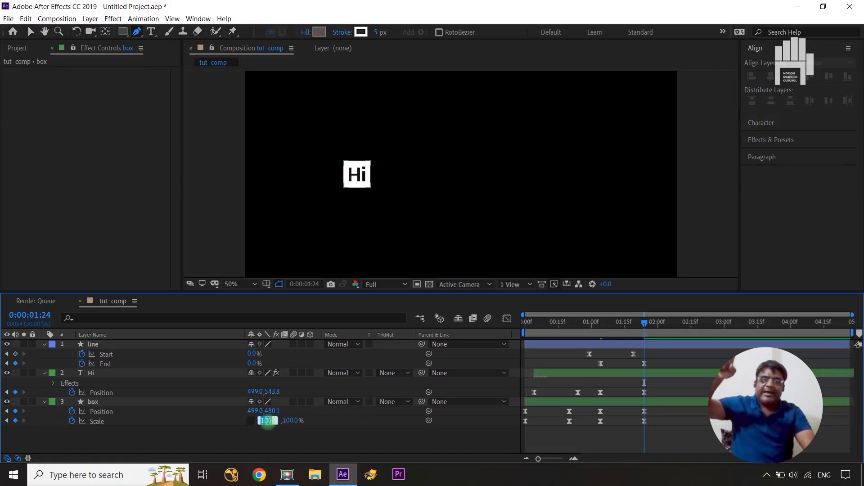
{"action": "type", "text": "0"}
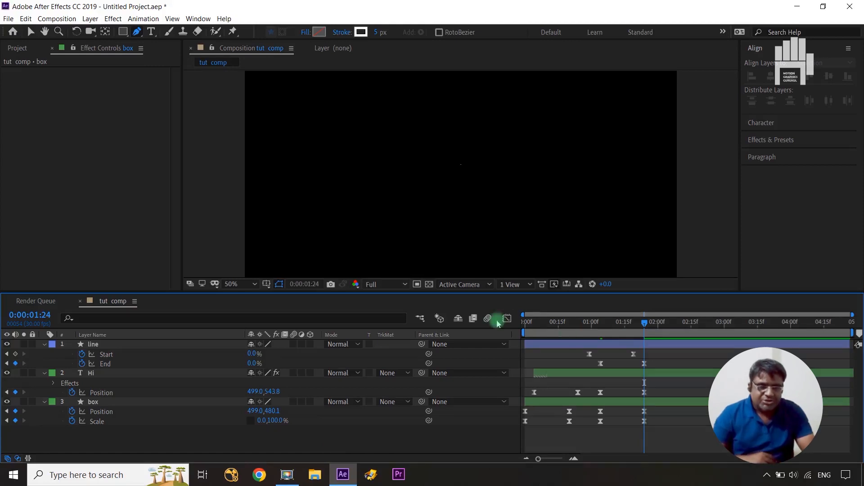
Step: Lengthen the incoming ease of the box's Scale keyframe at 0:00:01:24 in the speed graph so the shrink starts fast and slows down
{"action": "left_click_drag", "start_coordinate": [670, 413], "coordinate": [561, 433]}
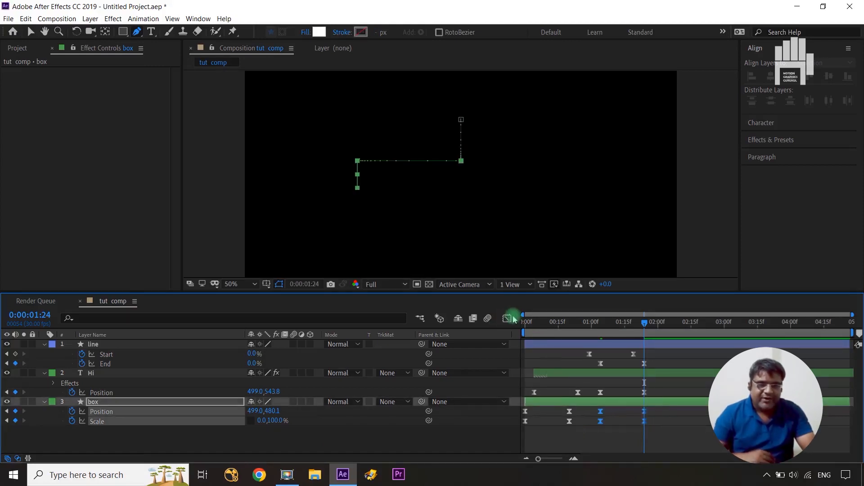
{"action": "left_click", "coordinate": [507, 318]}
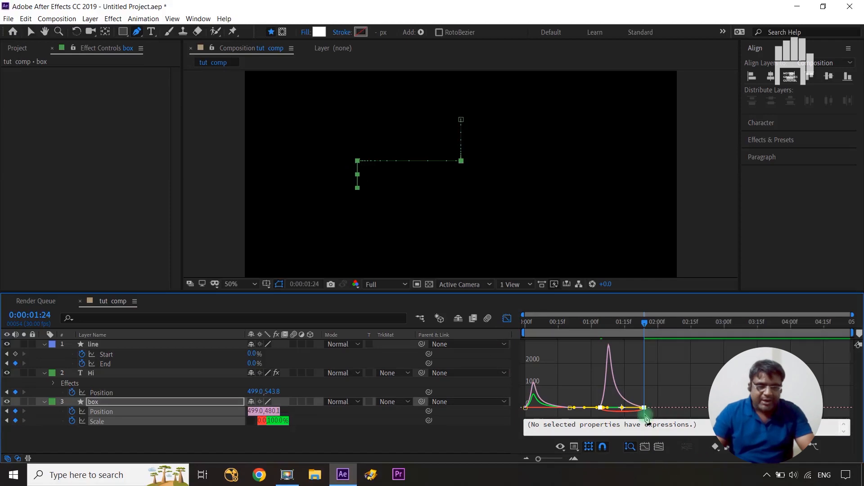
{"action": "scroll", "coordinate": [637, 413], "scroll_direction": "up", "scroll_amount": 1}
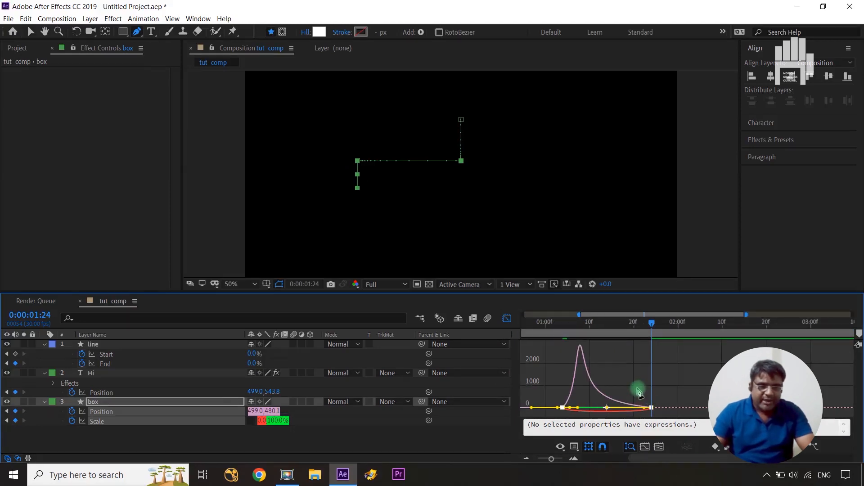
{"action": "left_click", "coordinate": [651, 408]}
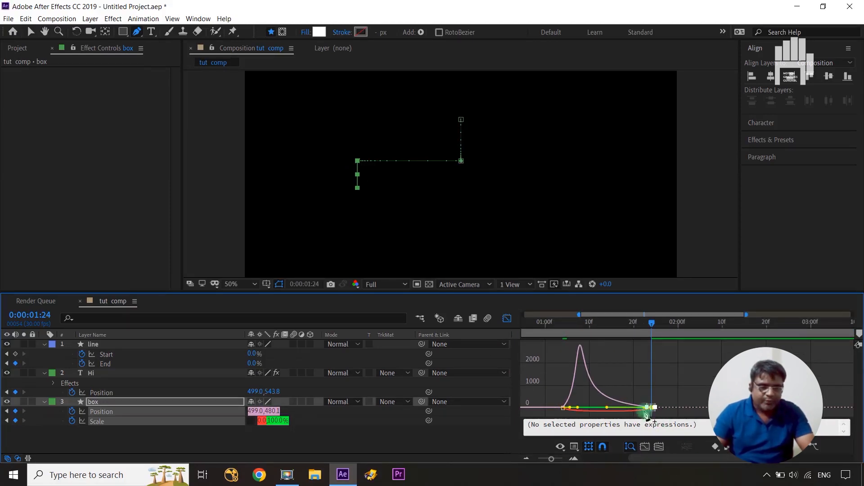
{"action": "left_click_drag", "start_coordinate": [646, 408], "coordinate": [606, 409]}
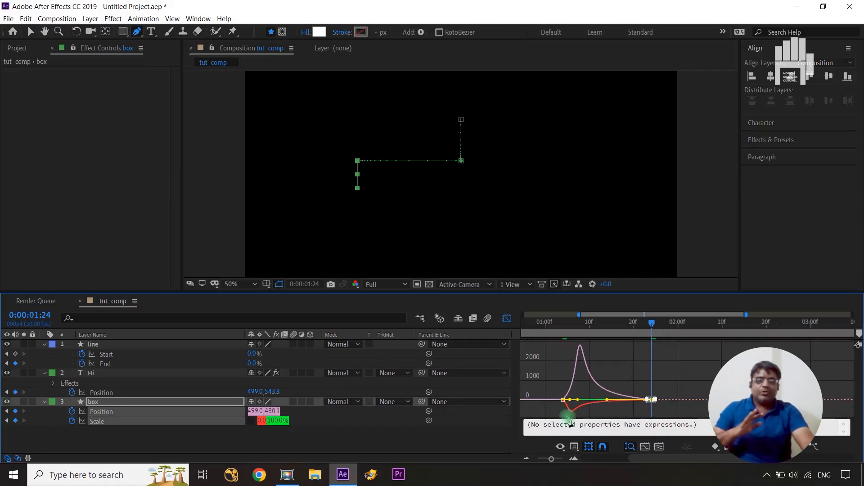
{"action": "left_click", "coordinate": [507, 318]}
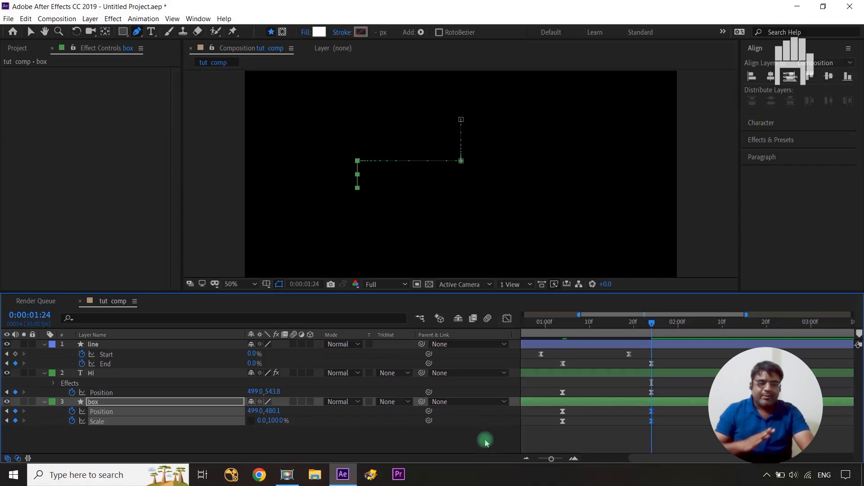
{"action": "left_click", "coordinate": [485, 439]}
{"action": "left_click_drag", "start_coordinate": [551, 461], "coordinate": [515, 462]}
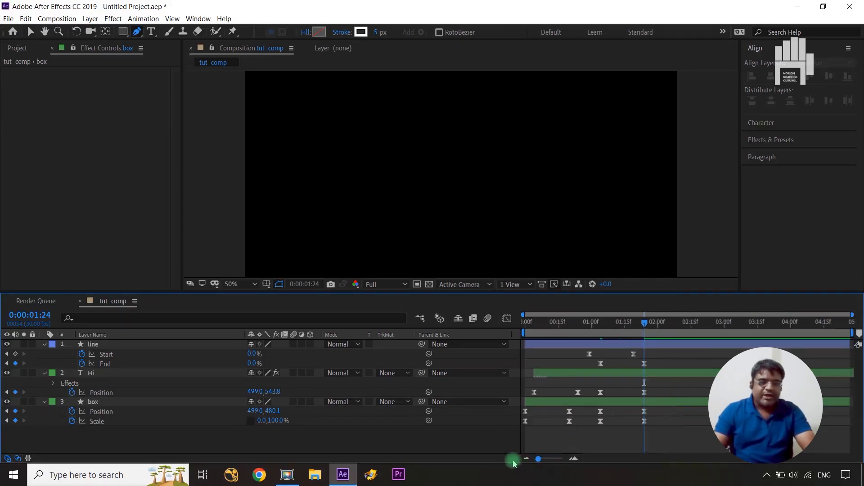
Step: End the work area just past the last keyframes, around two seconds, and preview the animation from the first frame
{"action": "left_click_drag", "start_coordinate": [643, 325], "coordinate": [658, 326]}
{"action": "key", "text": "n"}
{"action": "key", "text": "Home"}
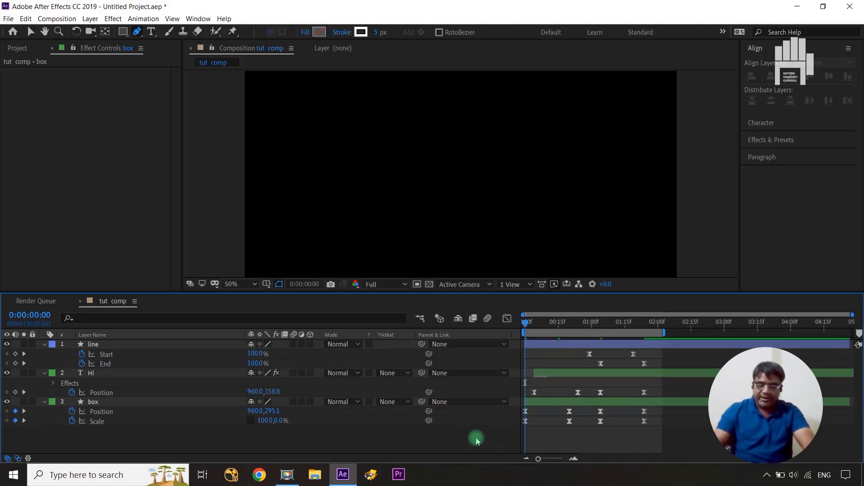
{"action": "key", "text": "space"}
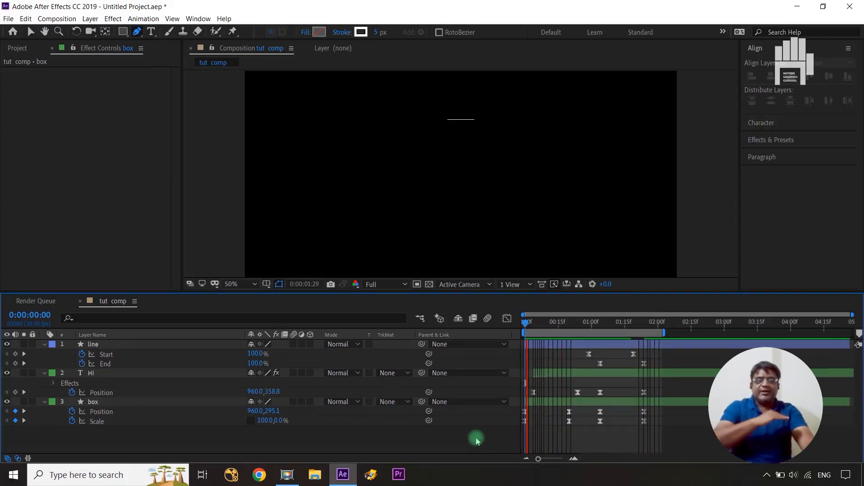
Step: Move the box's last Position and Scale keyframes together a few frames earlier and preview the animation
{"action": "key", "text": "space"}
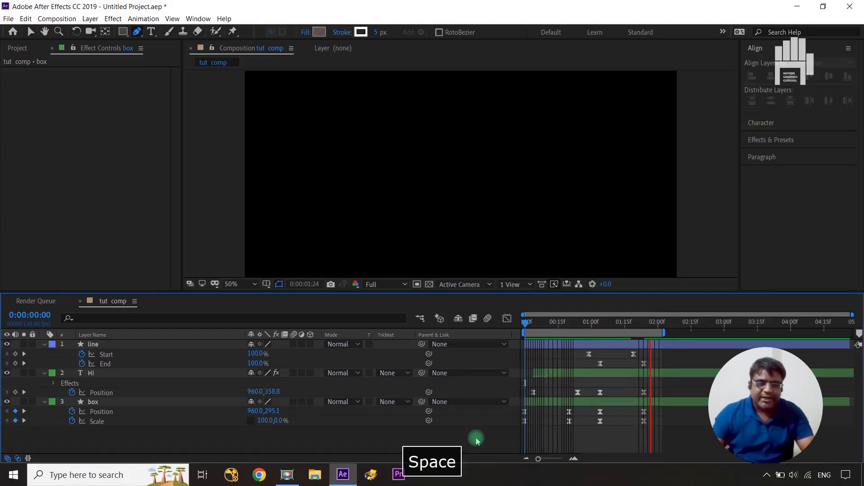
{"action": "left_click_drag", "start_coordinate": [654, 410], "coordinate": [636, 423]}
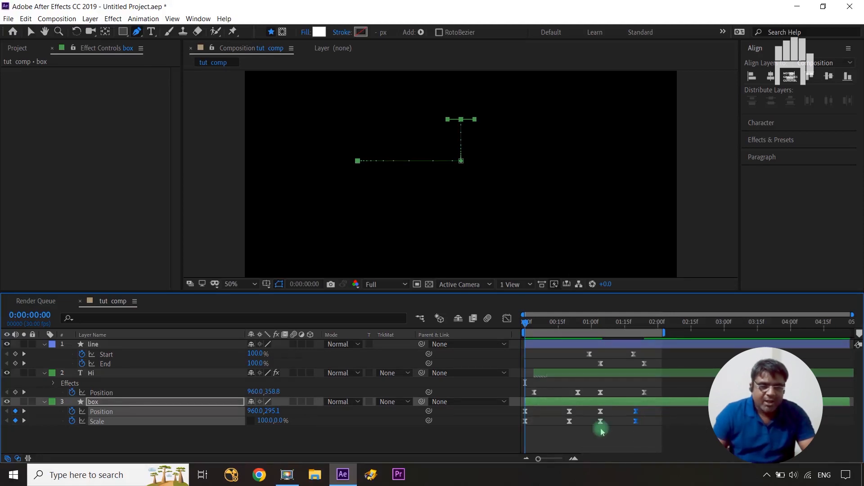
{"action": "left_click", "coordinate": [489, 438]}
{"action": "key", "text": "space"}
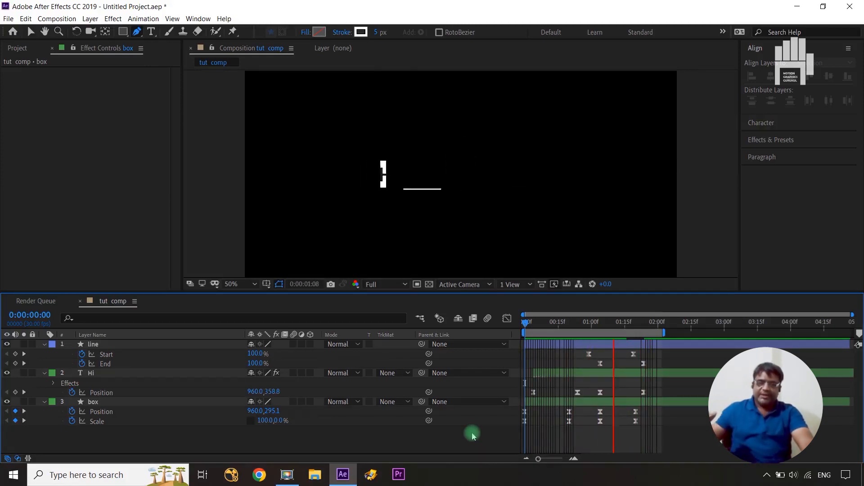
{"action": "key", "text": "space"}
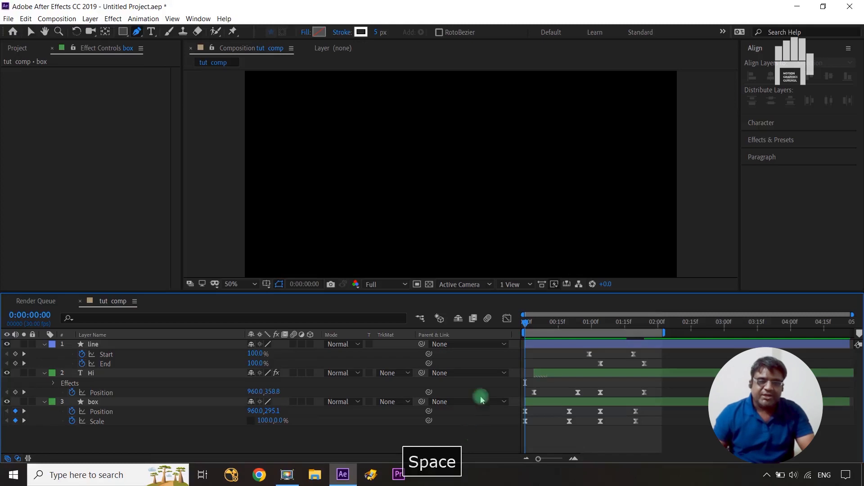
Step: Move the box's last Scale keyframe to 0:00:01:18, preview the animation and check the shrinking box up to 0:00:01:09
{"action": "left_click_drag", "start_coordinate": [526, 324], "coordinate": [598, 323]}
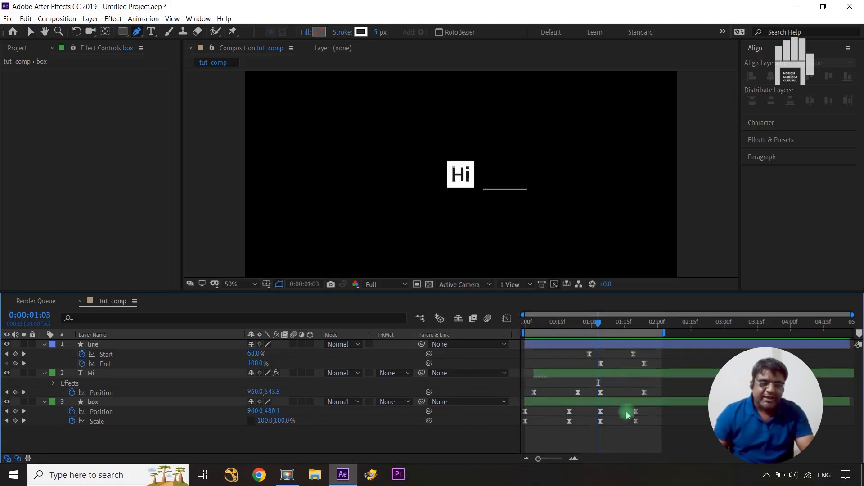
{"action": "left_click_drag", "start_coordinate": [636, 425], "coordinate": [633, 427]}
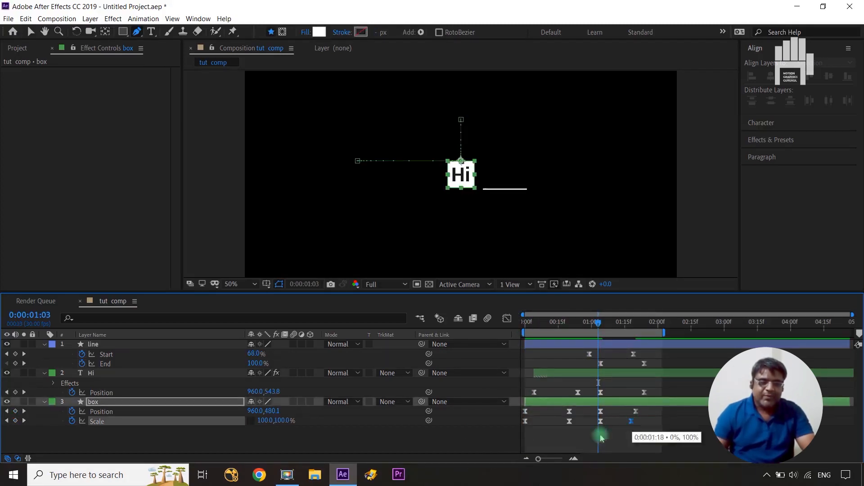
{"action": "left_click", "coordinate": [466, 433]}
{"action": "key", "text": "space"}
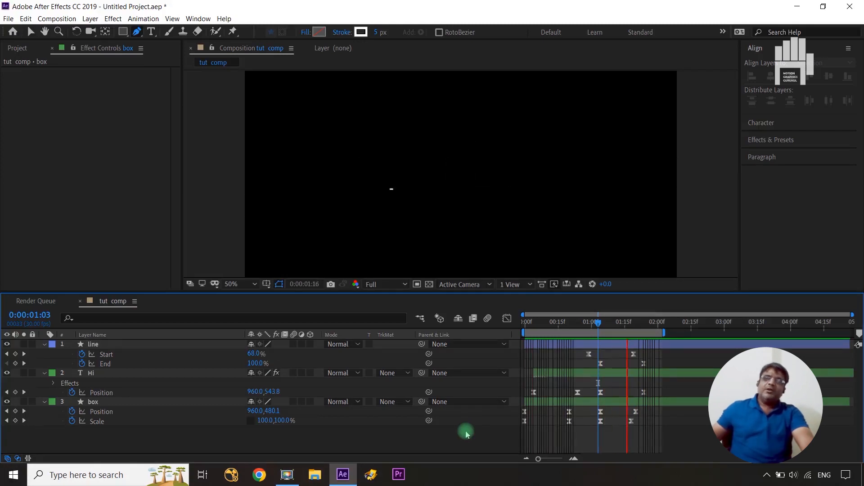
{"action": "key", "text": "space"}
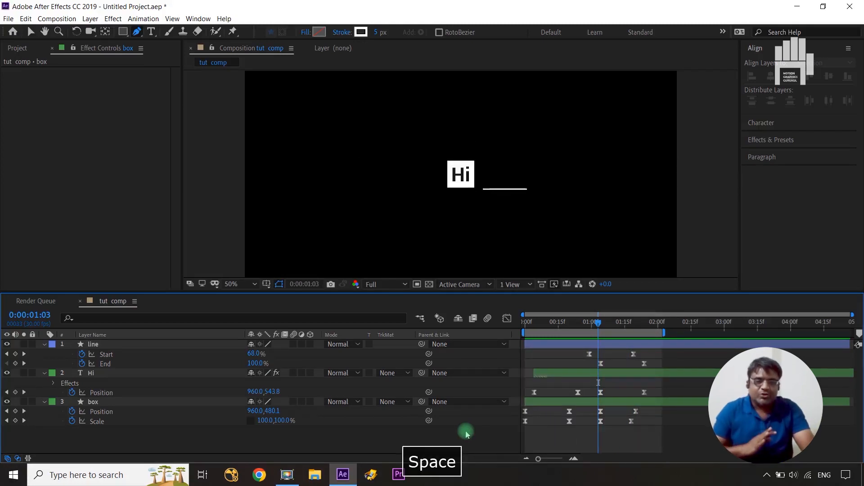
{"action": "left_click", "coordinate": [601, 323]}
{"action": "mouse_move", "coordinate": [605, 322]}
{"action": "left_mouse_down"}
{"action": "mouse_move", "coordinate": [632, 328]}
{"action": "mouse_move", "coordinate": [612, 330]}
{"action": "left_mouse_up"}
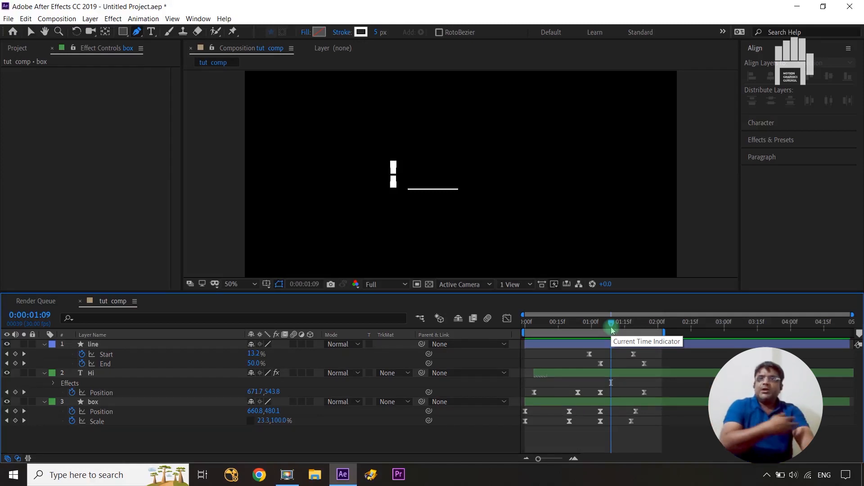
Step: Add a new text layer reading "I am a motion graphics artist" with the playhead at 0:00:01:28
{"action": "left_click_drag", "start_coordinate": [611, 330], "coordinate": [653, 331]}
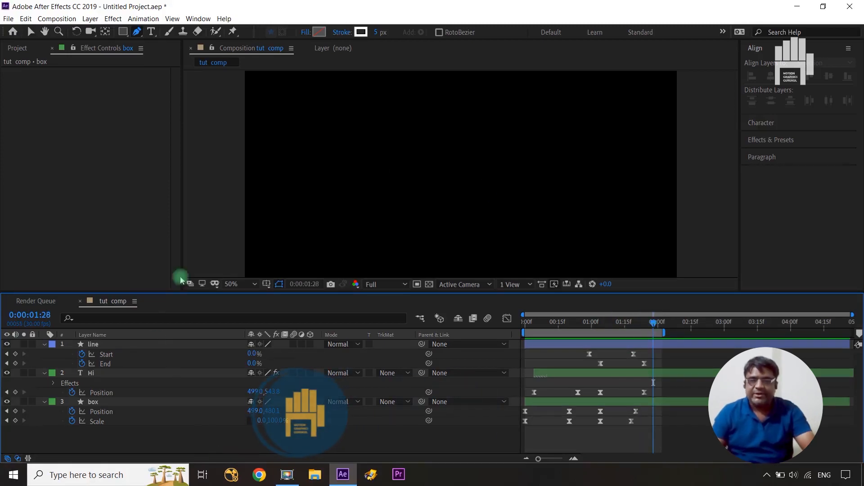
{"action": "key", "text": "ctrl+t"}
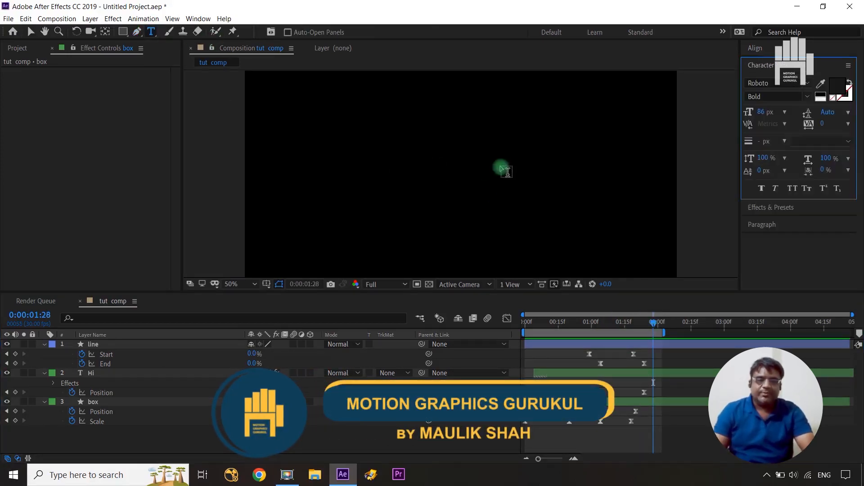
{"action": "left_click", "coordinate": [348, 171]}
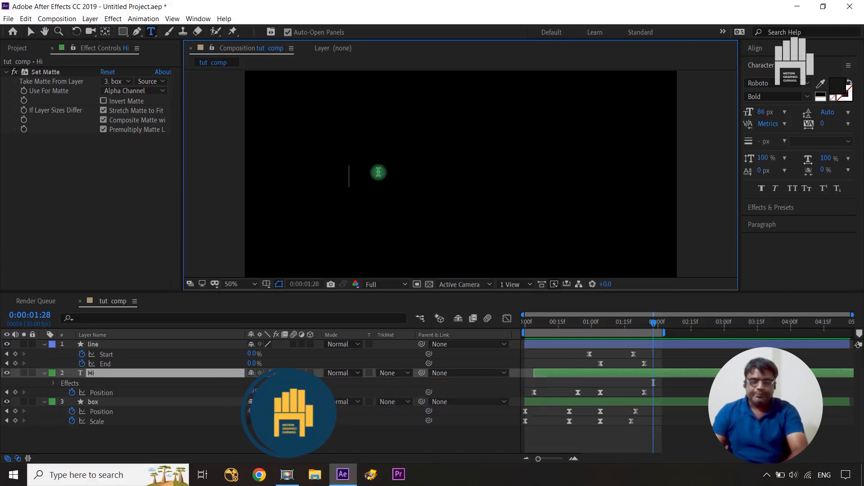
{"action": "left_click", "coordinate": [155, 376]}
{"action": "left_click", "coordinate": [335, 443]}
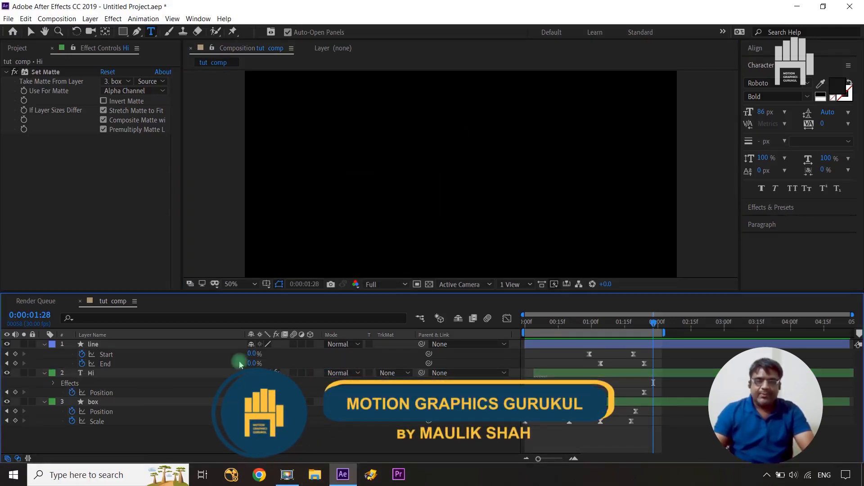
{"action": "left_click", "coordinate": [337, 133]}
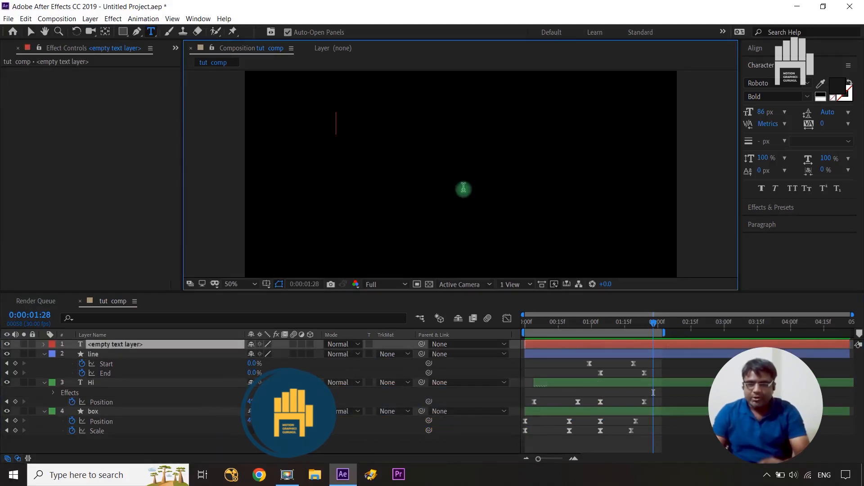
{"action": "type", "text": "I am a motion graphics artist"}
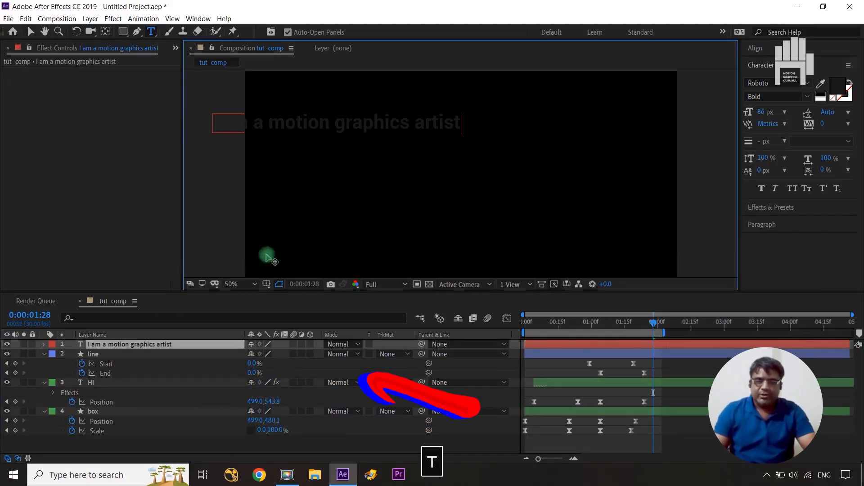
Step: Set the fill color of the whole "I am a motion graphics artist" text to white (FFFFFF)
{"action": "double_click", "coordinate": [146, 346]}
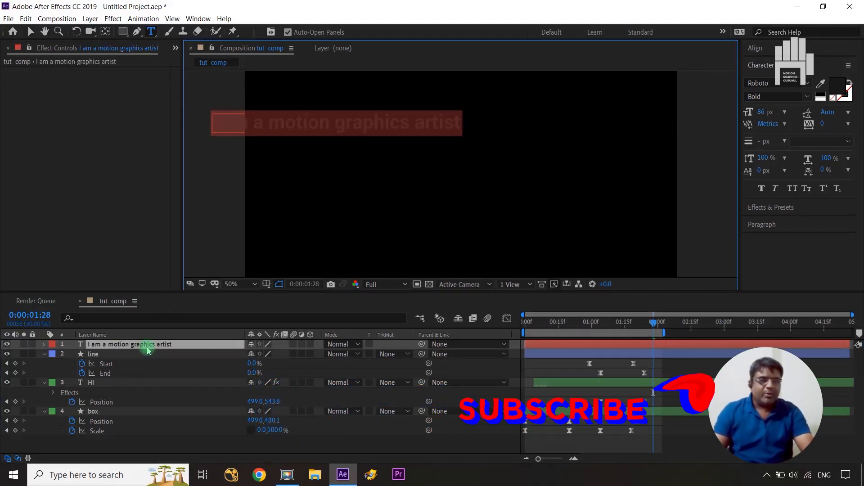
{"action": "left_click", "coordinate": [837, 86]}
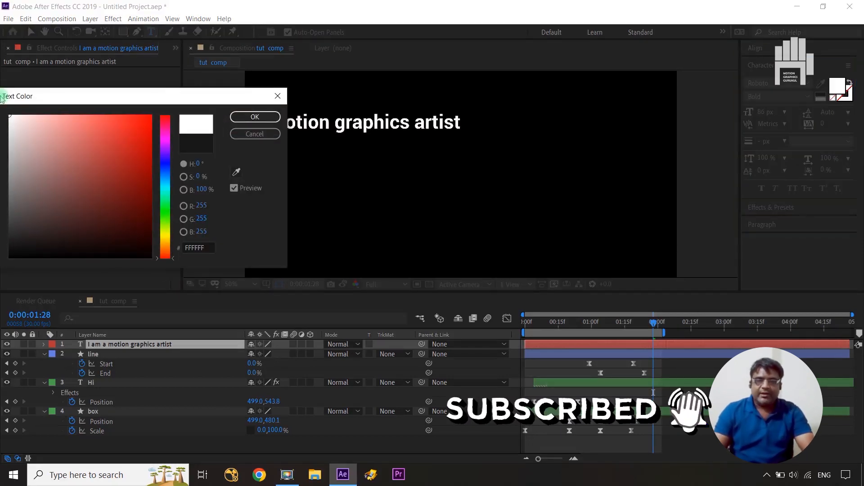
{"action": "left_click", "coordinate": [255, 117]}
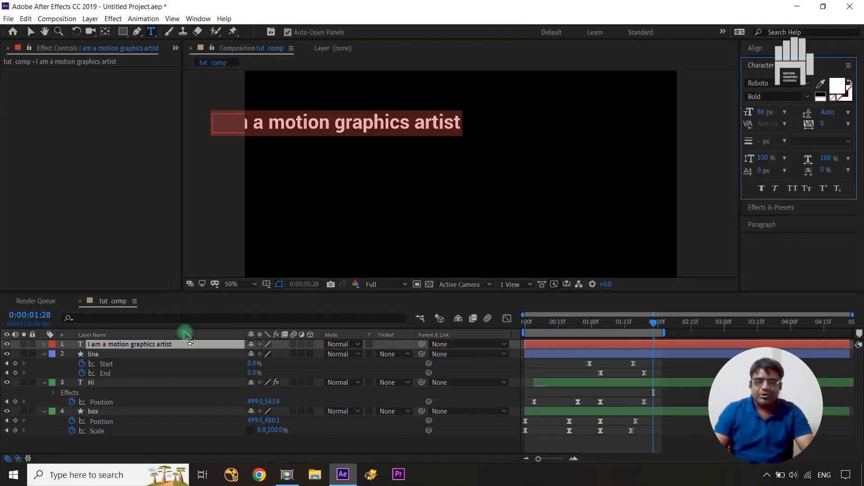
Step: Center the sentence layer horizontally and vertically in the composition and center its anchor point
{"action": "left_click", "coordinate": [180, 346]}
{"action": "left_click", "coordinate": [754, 51]}
{"action": "left_click", "coordinate": [771, 76]}
{"action": "left_click", "coordinate": [830, 77]}
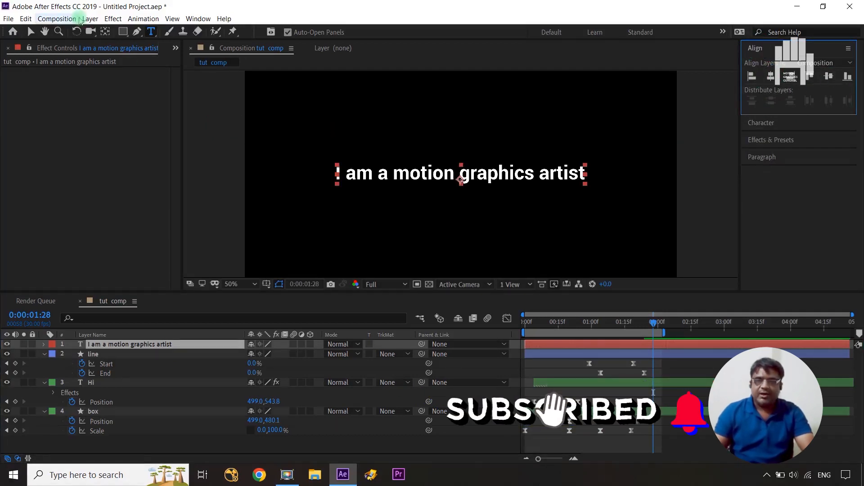
{"action": "double_click", "coordinate": [106, 33], "text": "ctrl"}
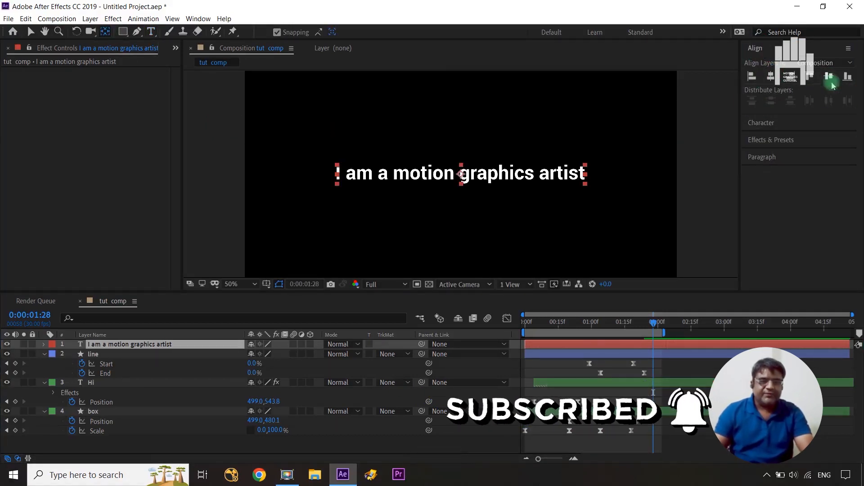
{"action": "left_click", "coordinate": [771, 78]}
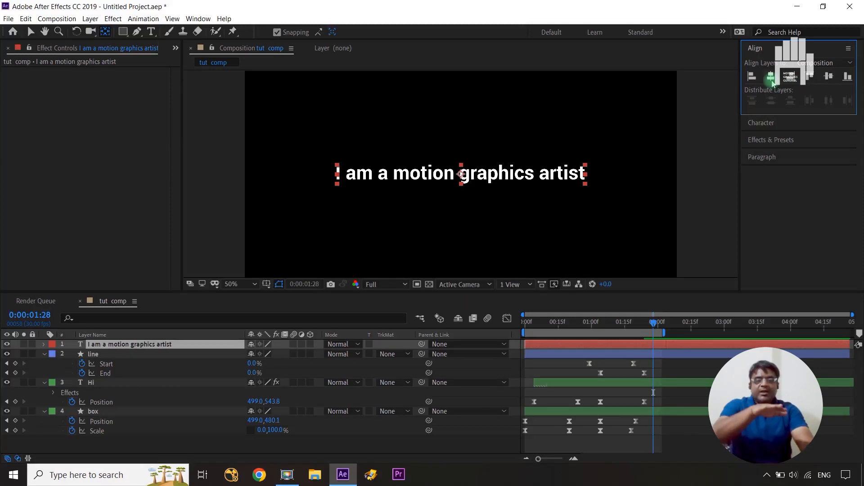
Step: Set the sentence's font size to 67 px, then recenter its anchor point and align the layer to the composition's center
{"action": "double_click", "coordinate": [172, 344]}
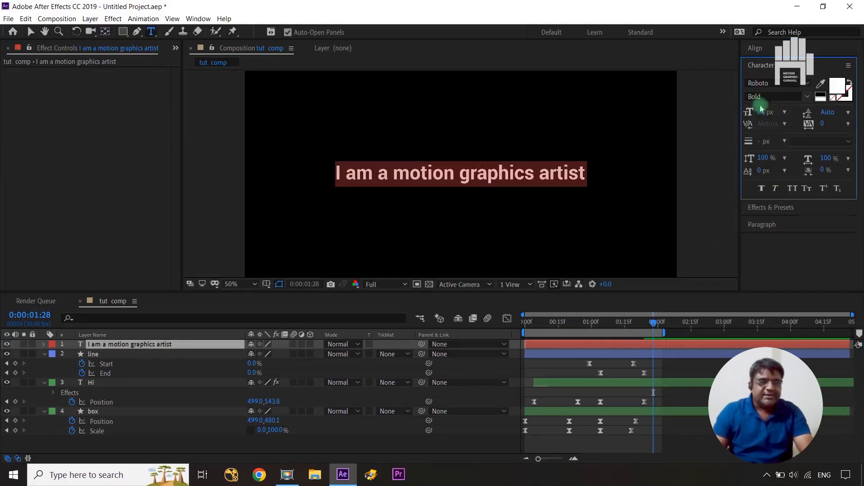
{"action": "left_click_drag", "start_coordinate": [763, 116], "coordinate": [751, 115]}
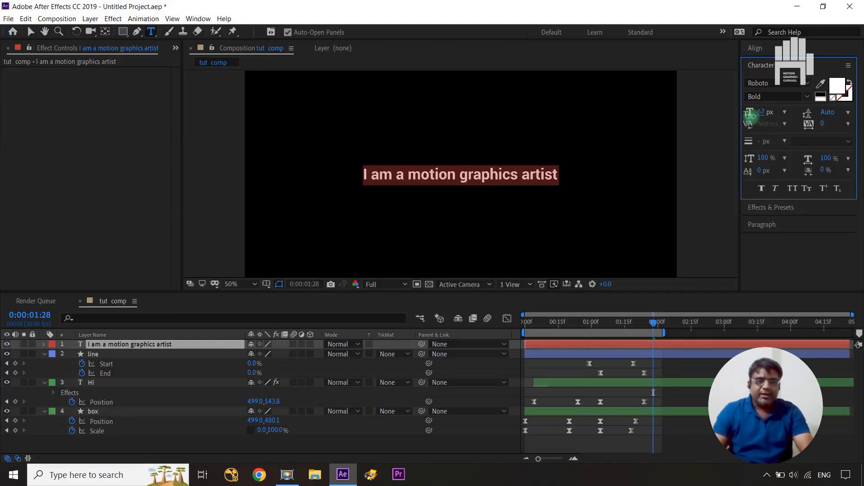
{"action": "left_click", "coordinate": [761, 49]}
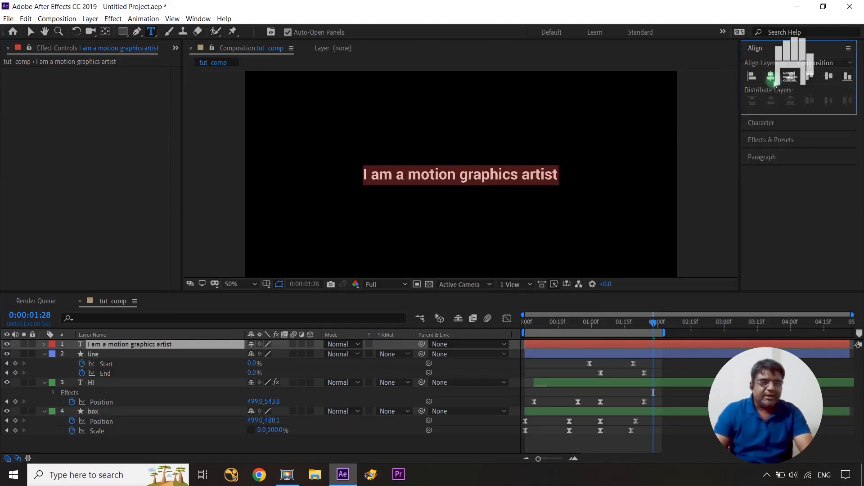
{"action": "left_click", "coordinate": [771, 76]}
{"action": "left_click", "coordinate": [828, 76]}
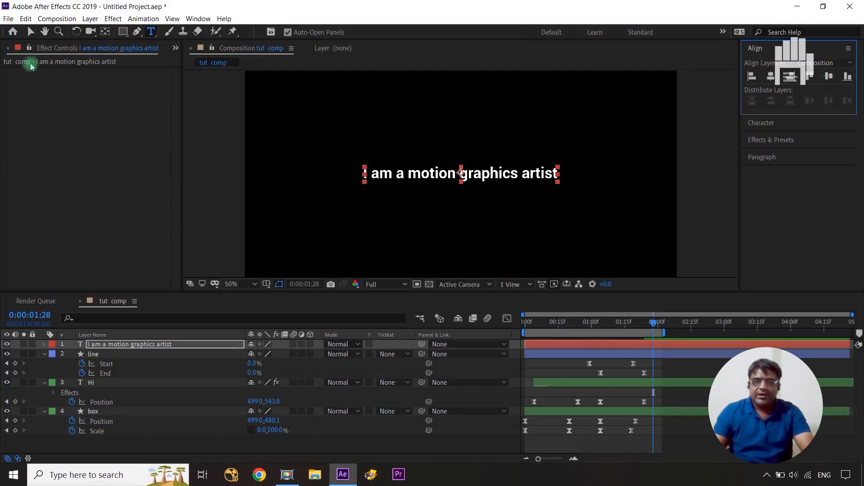
{"action": "double_click", "coordinate": [105, 32], "text": "ctrl"}
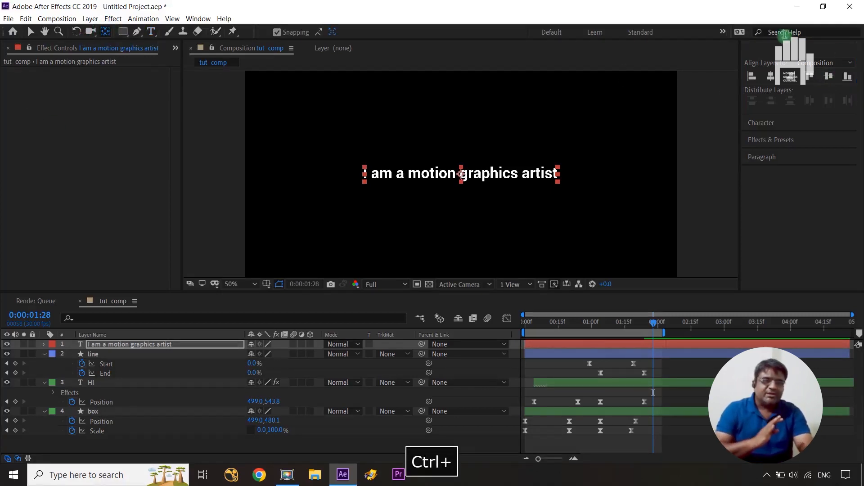
{"action": "left_click", "coordinate": [826, 77]}
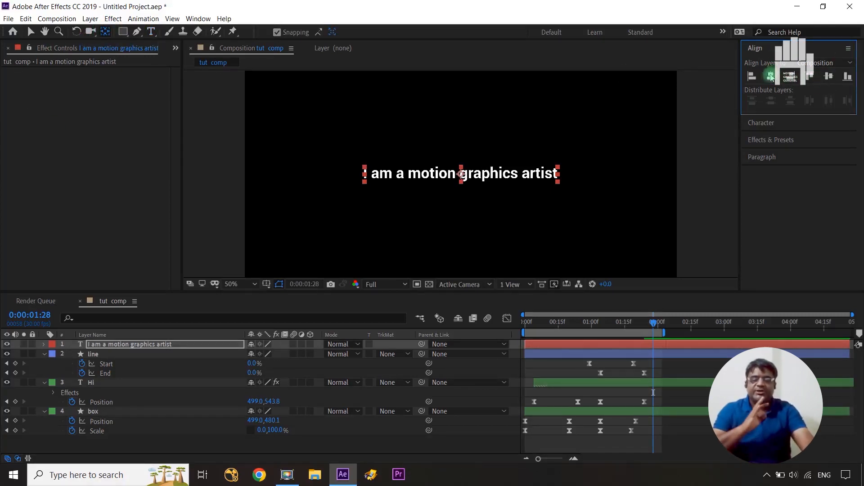
{"action": "left_click", "coordinate": [426, 446]}
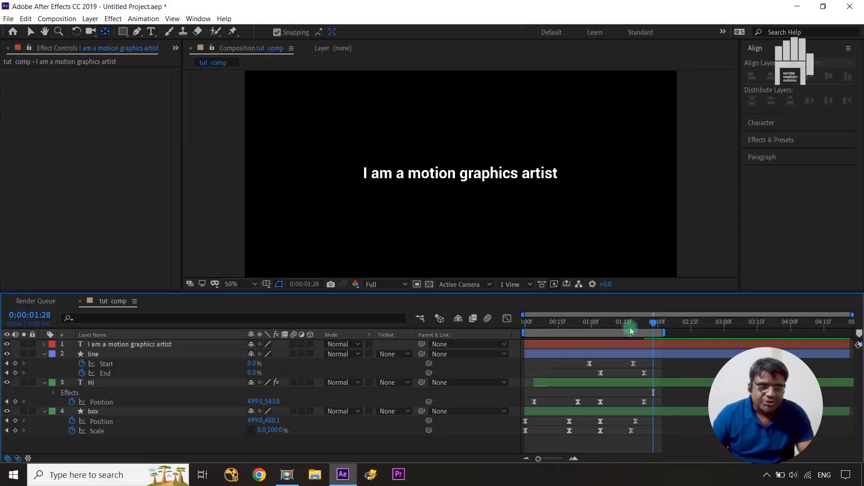
Step: At 0:00:01:00, draw a rectangle taller than the text just right of the sentence, extending past the frame, and fill it white
{"action": "left_click_drag", "start_coordinate": [655, 326], "coordinate": [591, 336]}
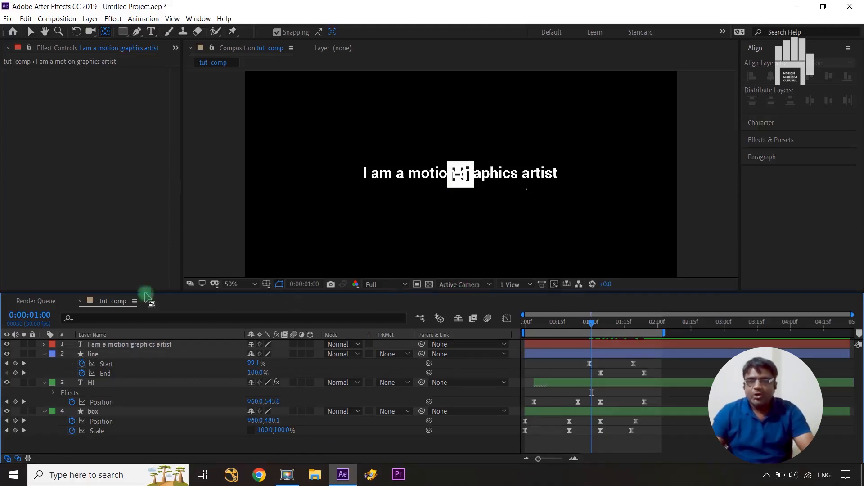
{"action": "left_click", "coordinate": [123, 32]}
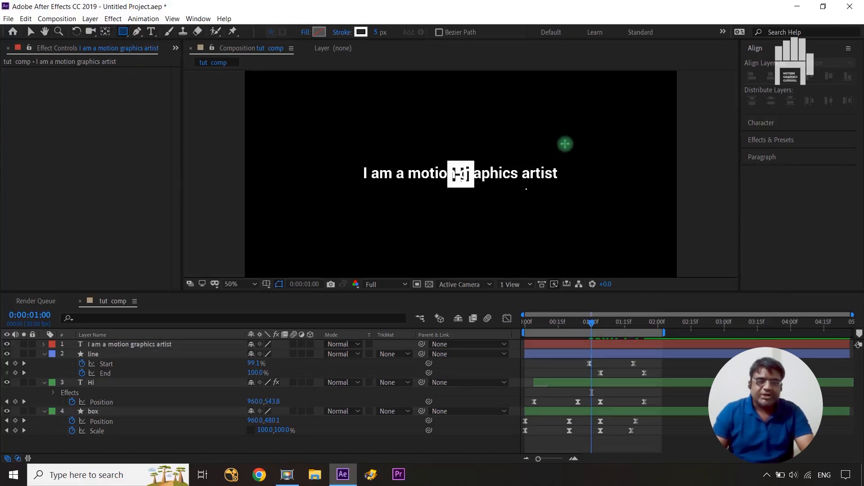
{"action": "mouse_move", "coordinate": [563, 155]}
{"action": "left_mouse_down"}
{"action": "mouse_move", "coordinate": [576, 191]}
{"action": "mouse_move", "coordinate": [725, 201]}
{"action": "left_mouse_up"}
{"action": "left_click", "coordinate": [319, 32]}
{"action": "left_click_drag", "start_coordinate": [85, 133], "coordinate": [5, 75]}
{"action": "left_click", "coordinate": [245, 117]}
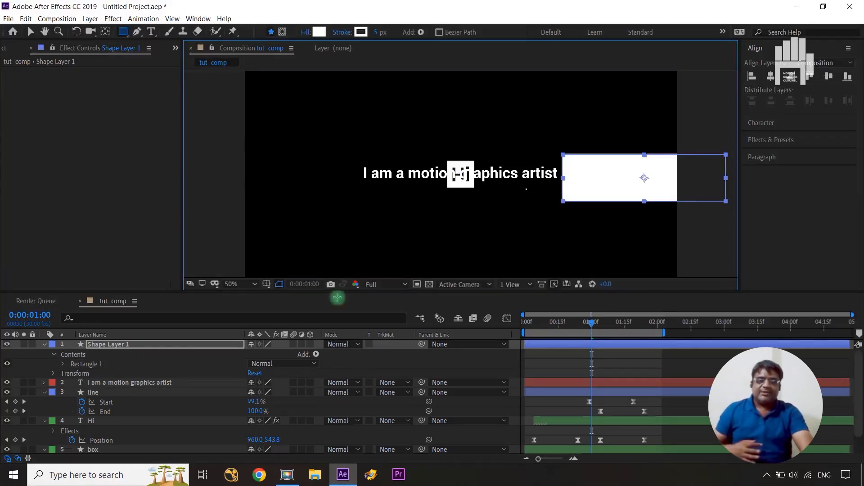
{"action": "left_click", "coordinate": [473, 367]}
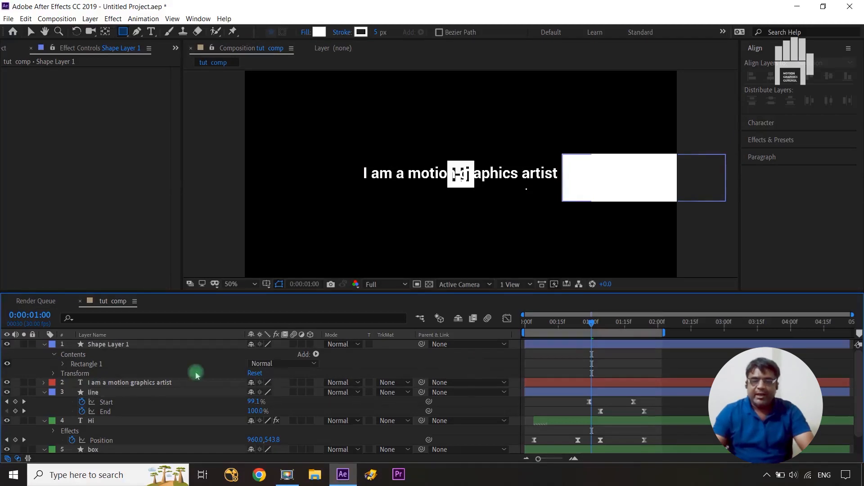
Step: Set the sentence layer's track matte to Alpha Inverted Matte "Shape Layer 1"
{"action": "left_click", "coordinate": [119, 382]}
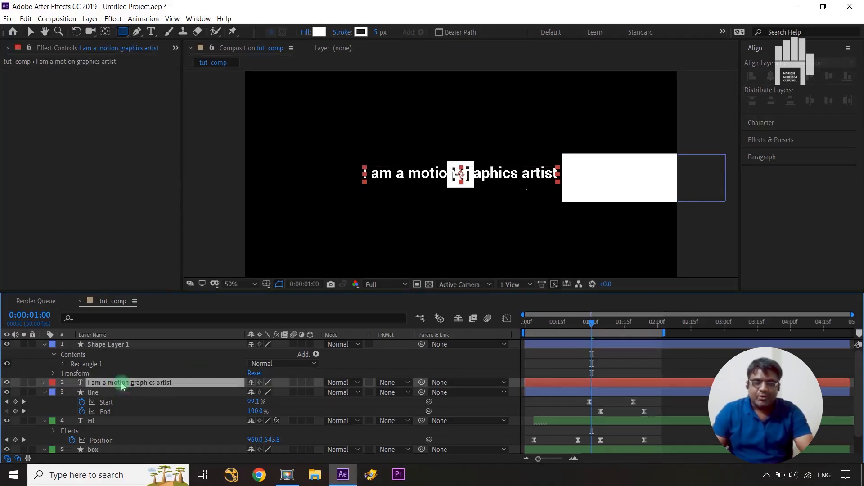
{"action": "left_click", "coordinate": [402, 386]}
{"action": "left_click", "coordinate": [403, 409]}
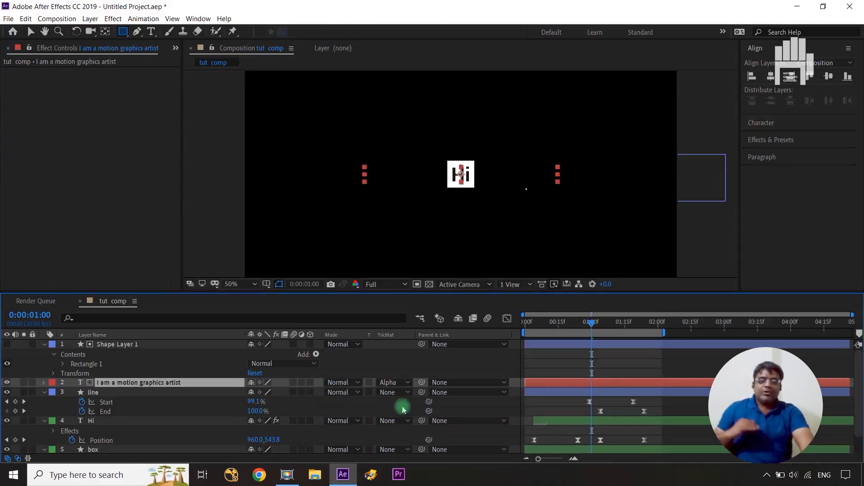
{"action": "left_click", "coordinate": [391, 382]}
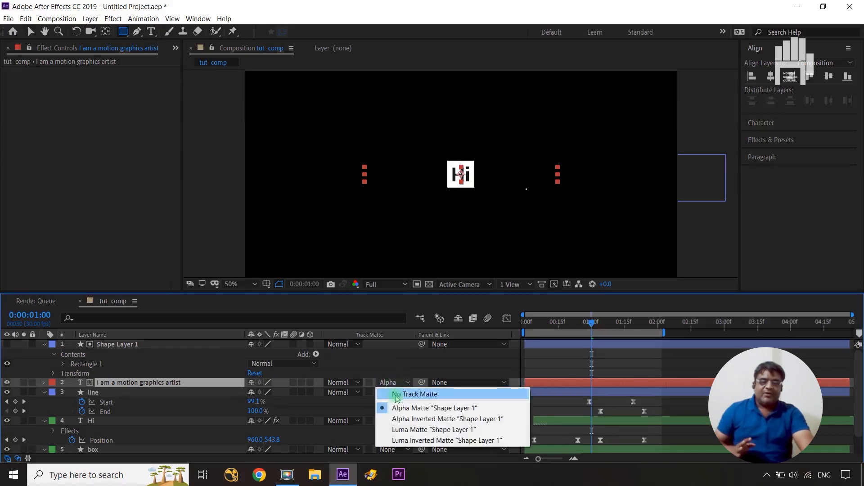
{"action": "left_click", "coordinate": [407, 418]}
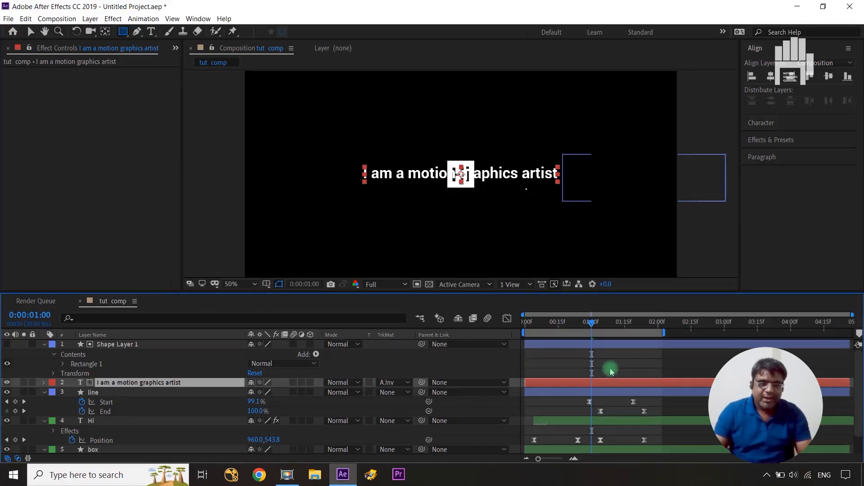
Step: At 0:00:01:04, move the sentence horizontally behind the matte rectangle to X 1873 and keyframe its Position
{"action": "key", "text": "ctrl+Right"}
{"action": "key", "text": "ctrl+Right"}
{"action": "key", "text": "ctrl+Right"}
{"action": "key", "text": "ctrl+Right"}
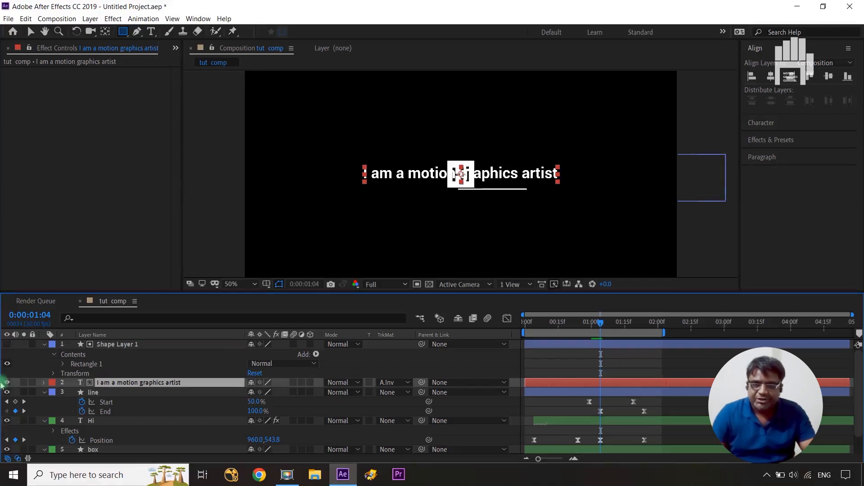
{"action": "left_click", "coordinate": [145, 345]}
{"action": "left_click", "coordinate": [144, 383]}
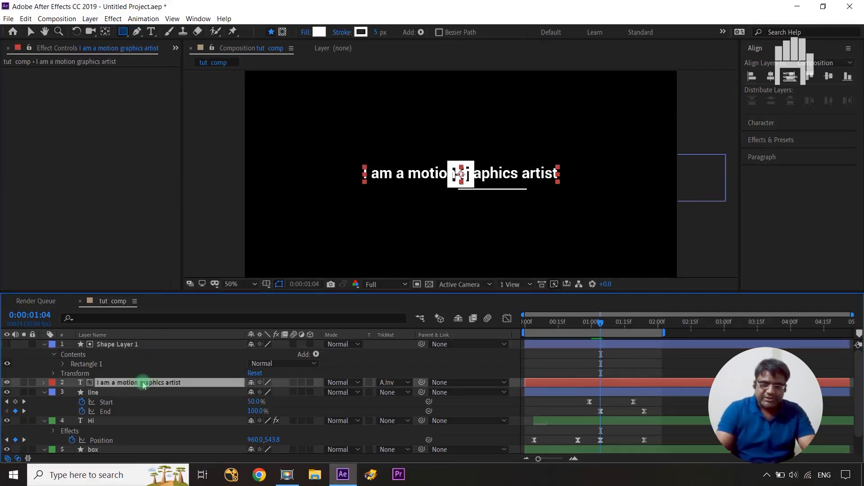
{"action": "key", "text": "p"}
{"action": "left_click_drag", "start_coordinate": [257, 393], "coordinate": [762, 386]}
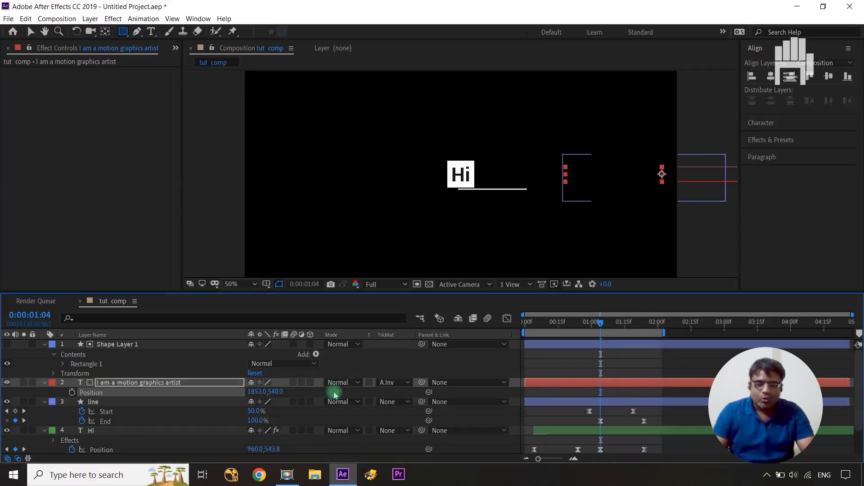
{"action": "left_click_drag", "start_coordinate": [258, 393], "coordinate": [265, 393]}
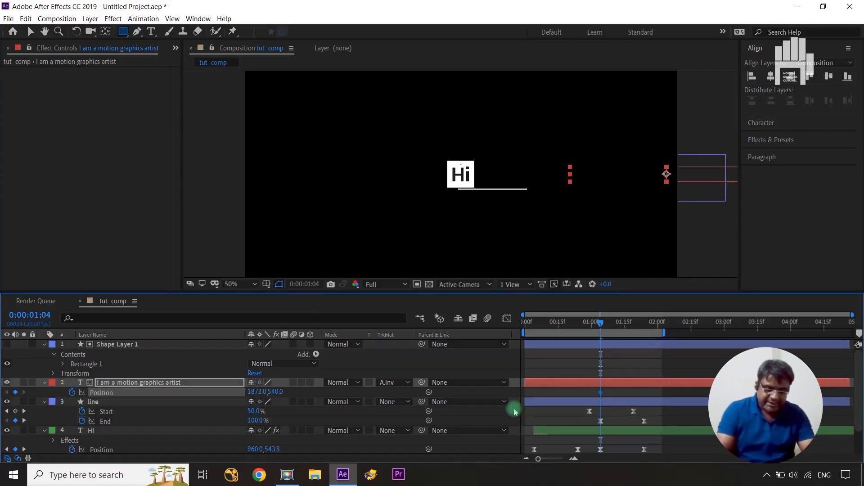
Step: At 0:00:01:24, align the sentence to the composition's horizontal center to keyframe its end Position
{"action": "key", "text": "shift+Page_Down"}
{"action": "key", "text": "shift+Page_Down"}
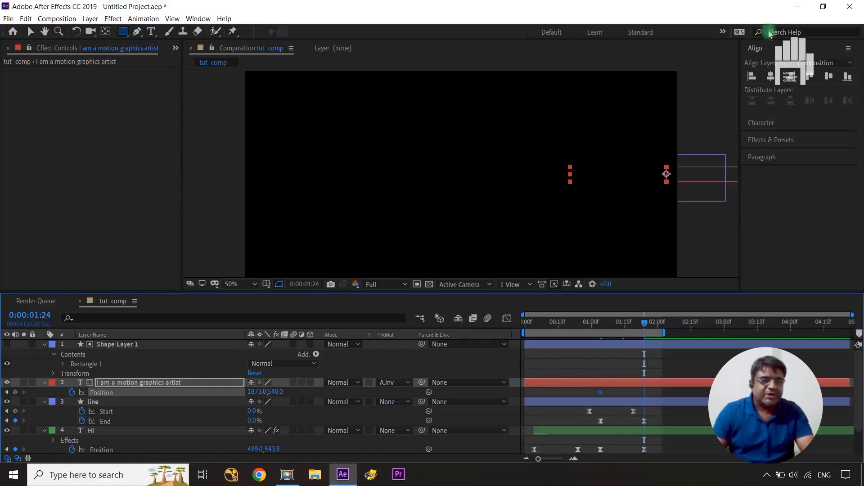
{"action": "left_click", "coordinate": [771, 76]}
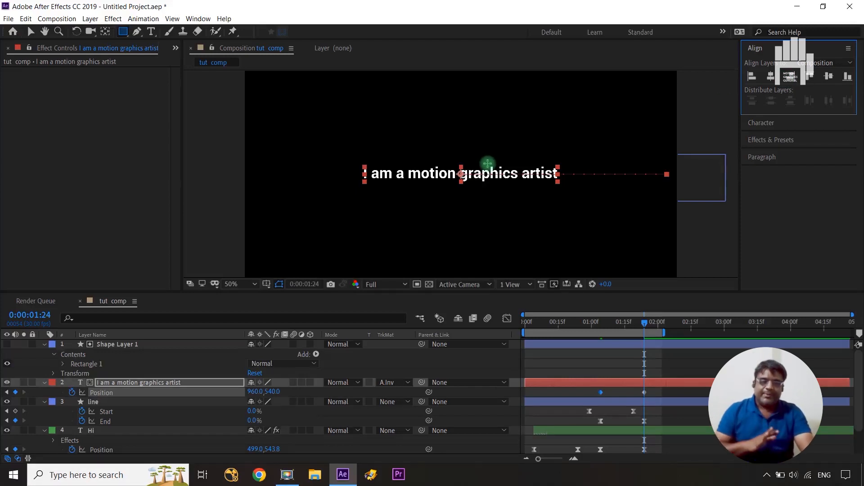
Step: Apply Easy Ease to both sentence Position keyframes and extend the end keyframe's influence in the speed graph for a softer arrival
{"action": "key", "text": "v"}
{"action": "left_click", "coordinate": [657, 392]}
{"action": "left_click_drag", "start_coordinate": [631, 398], "coordinate": [588, 397]}
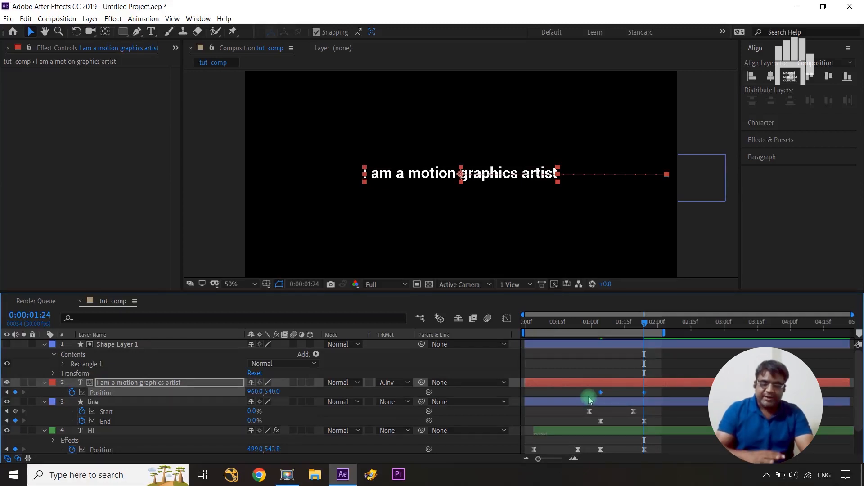
{"action": "key", "text": "F9"}
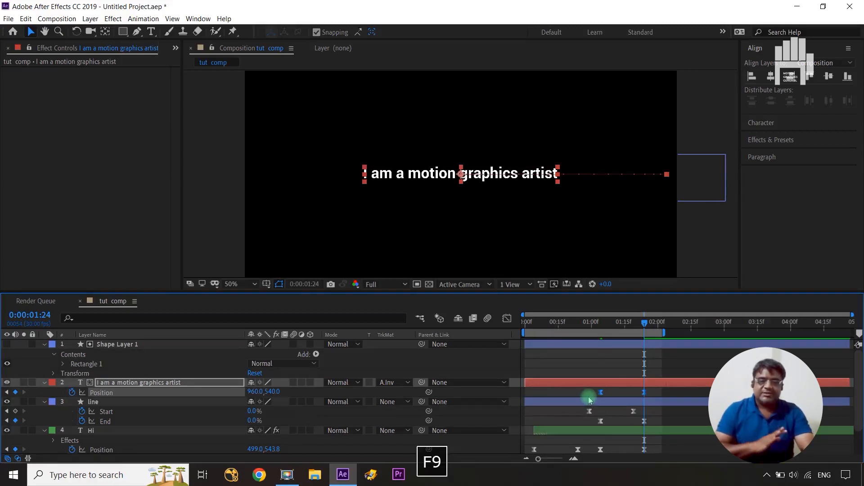
{"action": "left_click", "coordinate": [506, 318]}
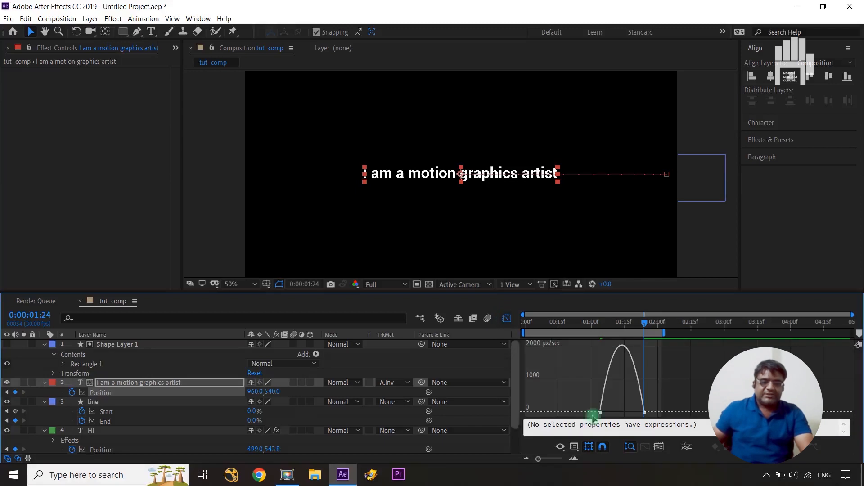
{"action": "left_click_drag", "start_coordinate": [639, 409], "coordinate": [622, 410]}
{"action": "left_click", "coordinate": [508, 319]}
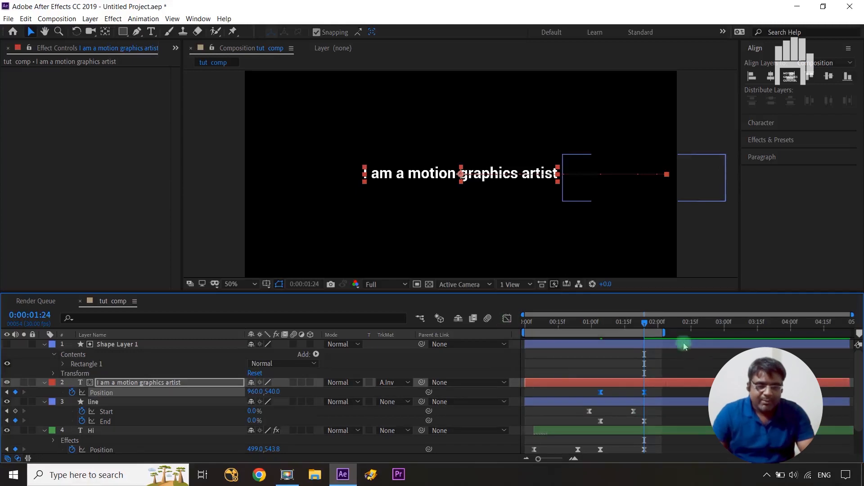
Step: Preview the animation from the start to check the sentence's reveal through the matte
{"action": "left_click_drag", "start_coordinate": [647, 327], "coordinate": [478, 347]}
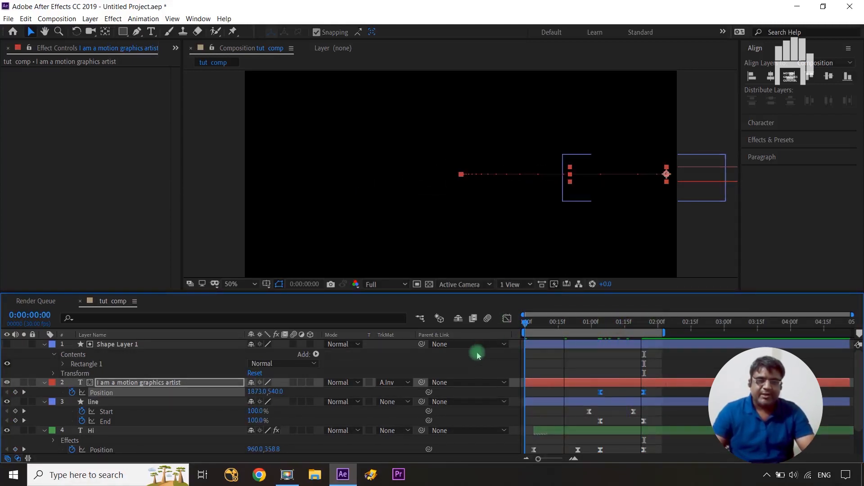
{"action": "left_click", "coordinate": [478, 354]}
{"action": "key", "text": "space"}
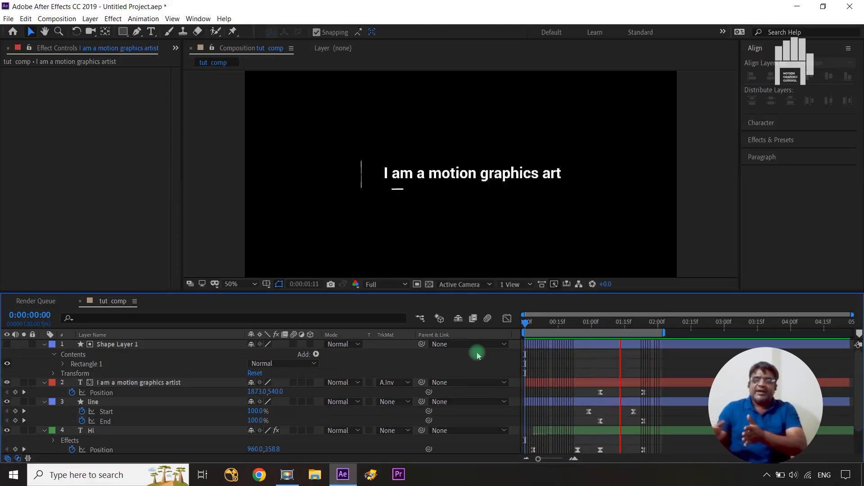
{"action": "key", "text": "space"}
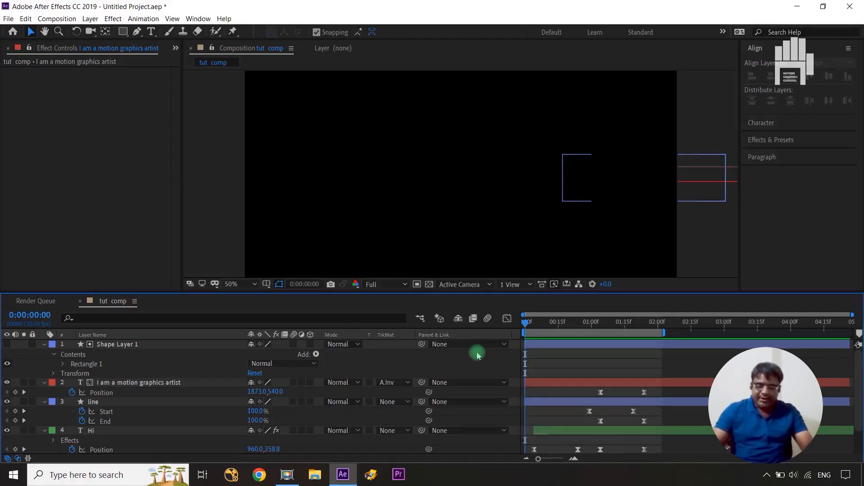
Step: Add a holding Position keyframe for the sentence at 0:00:01:28
{"action": "left_click_drag", "start_coordinate": [524, 324], "coordinate": [644, 344]}
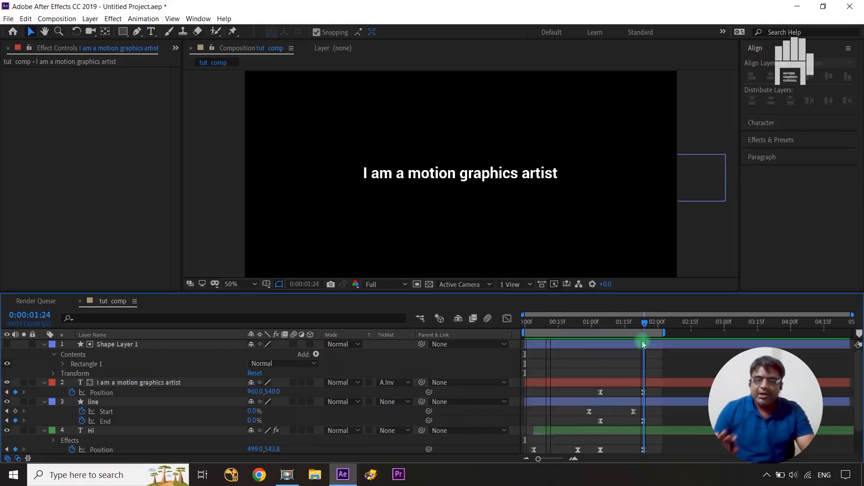
{"action": "left_click", "coordinate": [446, 364]}
{"action": "key", "text": "ctrl+Right"}
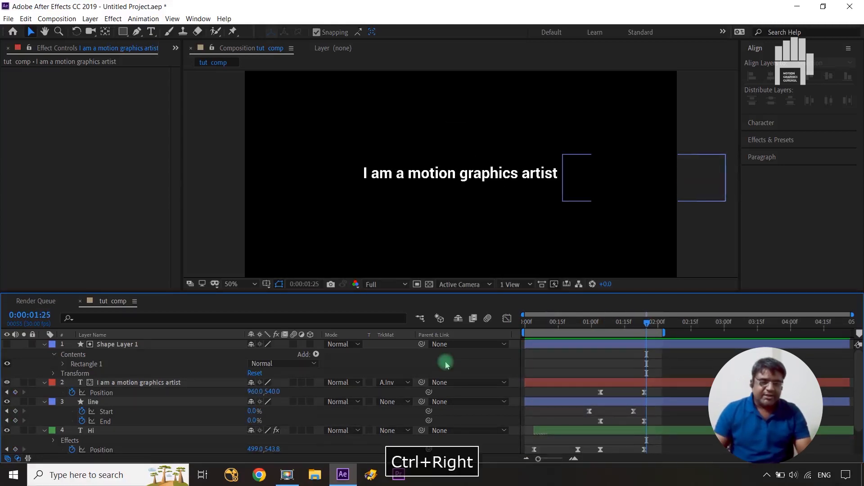
{"action": "key", "text": "ctrl+Right"}
{"action": "key", "text": "ctrl+Right"}
{"action": "key", "text": "ctrl+Right"}
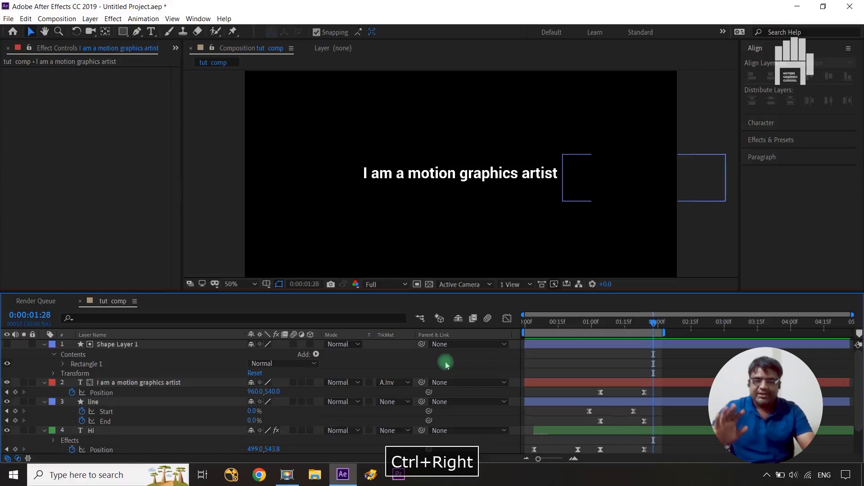
{"action": "left_click", "coordinate": [16, 392]}
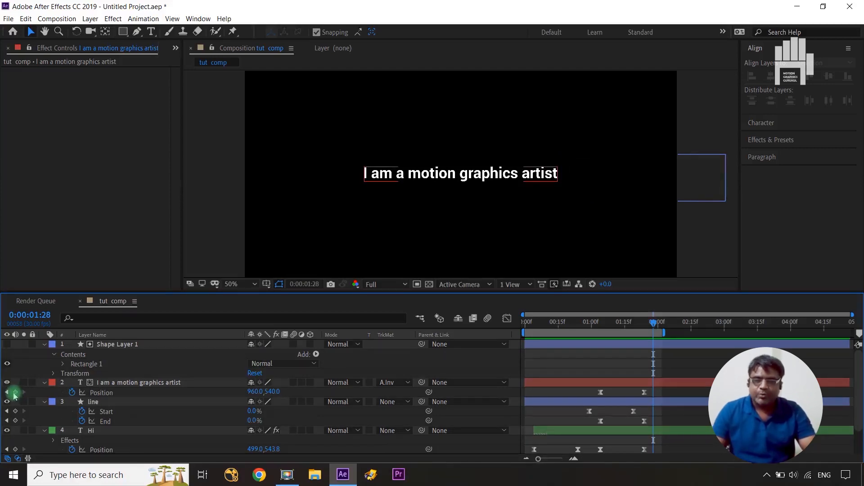
Step: Enable Opacity keyframing on the sentence at 0:00:01:28, and add Opacity and Position keyframes at 0:00:02:08
{"action": "left_click", "coordinate": [135, 384]}
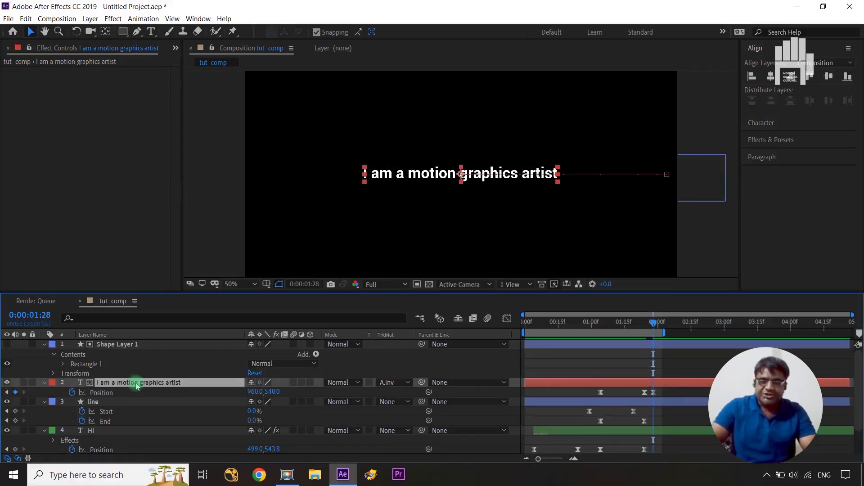
{"action": "key", "text": "shift+t"}
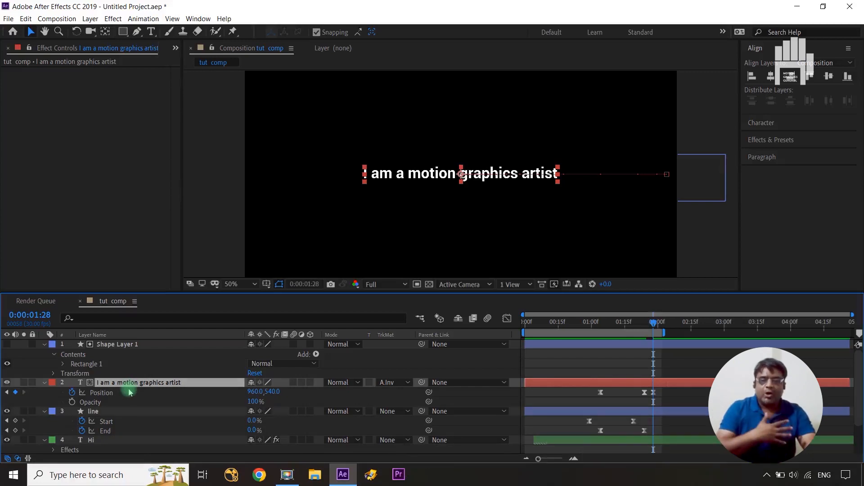
{"action": "left_click", "coordinate": [72, 403]}
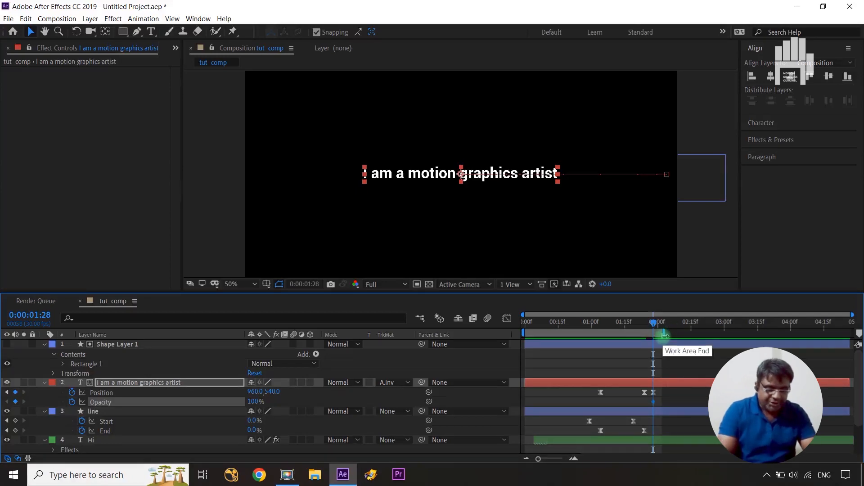
{"action": "key", "text": "shift+Page_Down"}
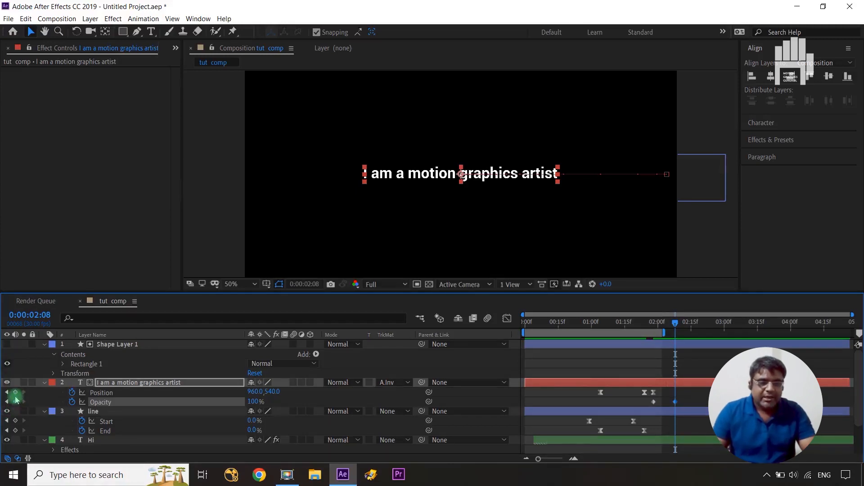
{"action": "left_click", "coordinate": [15, 393]}
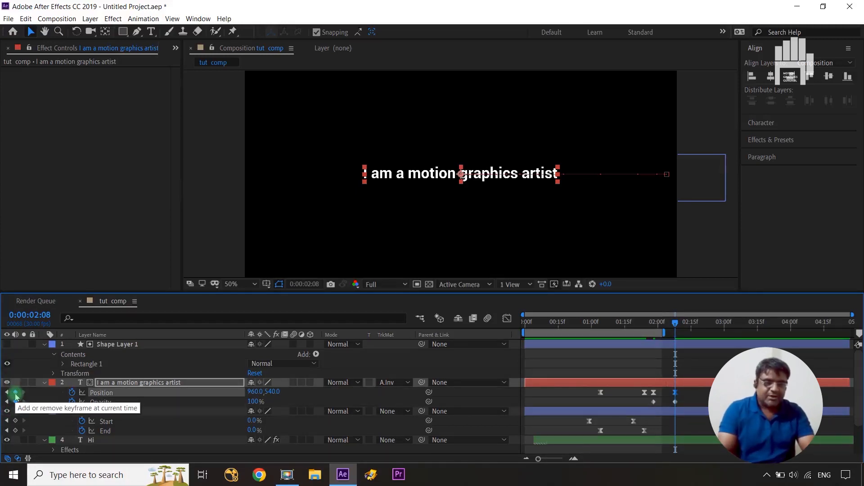
Step: Add Position and Opacity keyframes to the sentence at 0:00:02:14
{"action": "key", "text": "shift+Page_Down"}
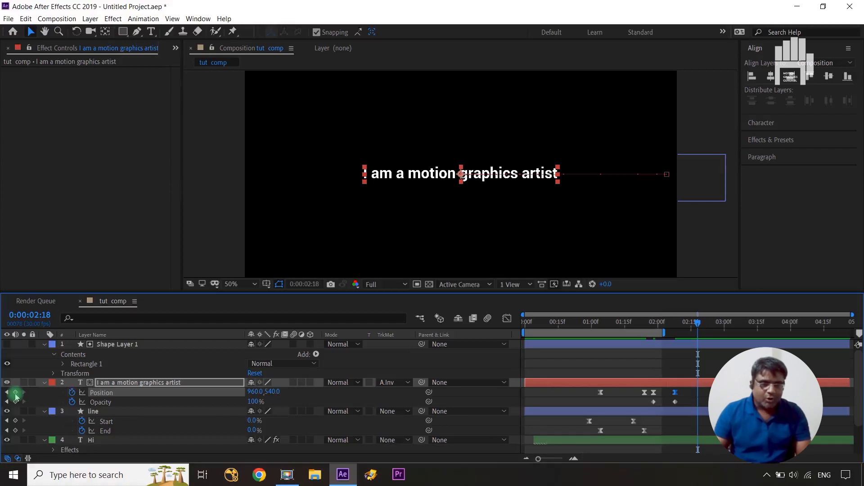
{"action": "key", "text": "ctrl+Left"}
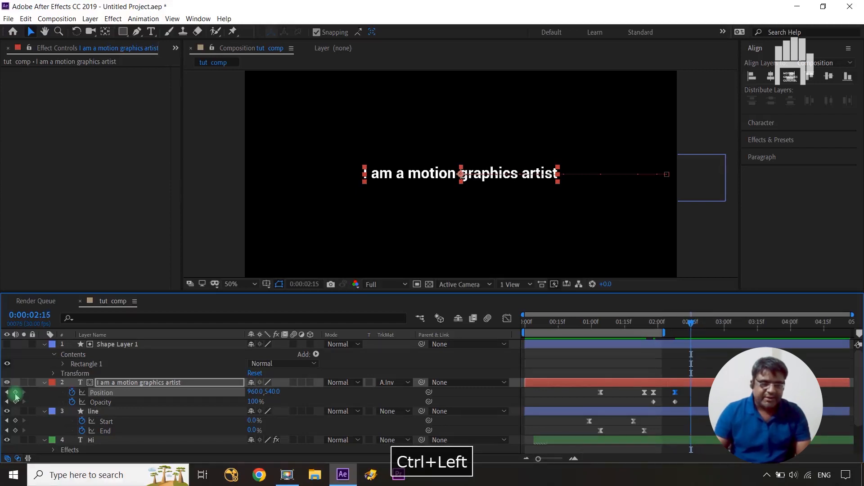
{"action": "key", "text": "ctrl+Left"}
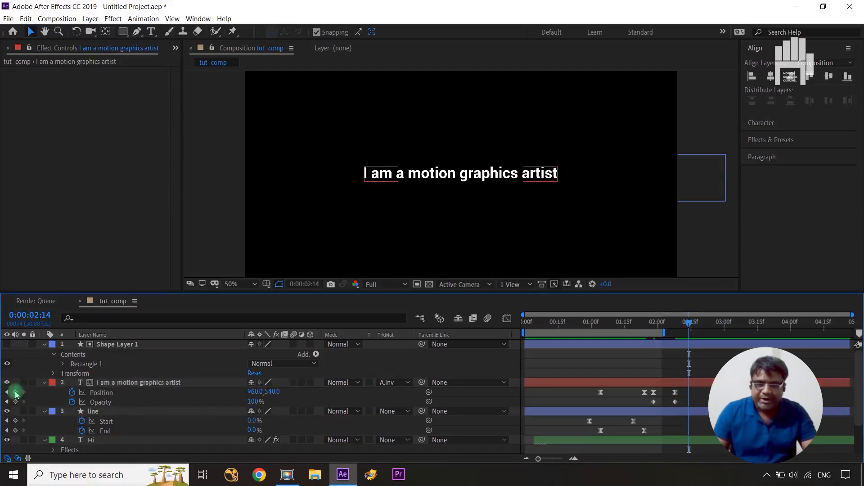
{"action": "left_click", "coordinate": [16, 392]}
{"action": "left_click", "coordinate": [16, 402]}
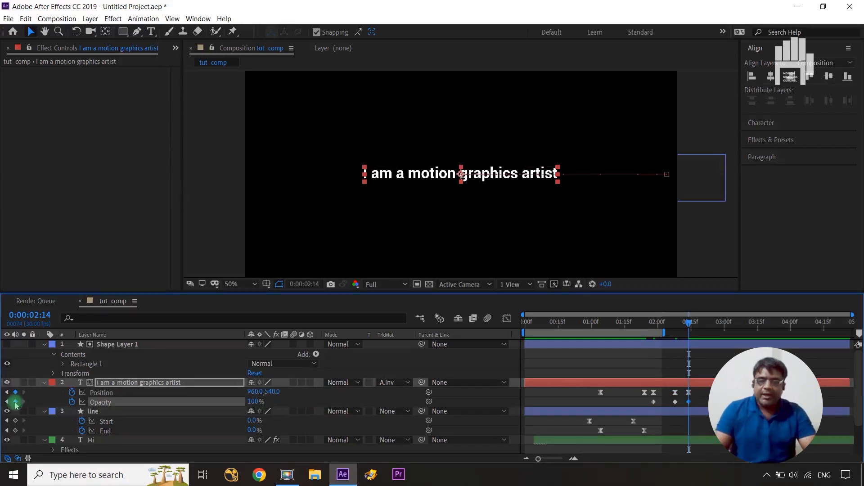
Step: Delete the sentence's Opacity keyframe at 0:00:01:28 and raise its Position slightly at 0:00:02:08
{"action": "left_click", "coordinate": [7, 394]}
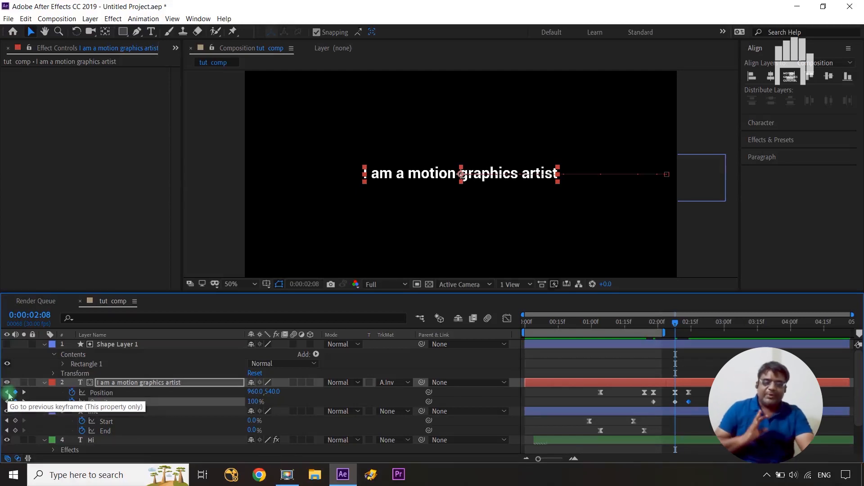
{"action": "left_click", "coordinate": [654, 402]}
{"action": "key", "text": "Delete"}
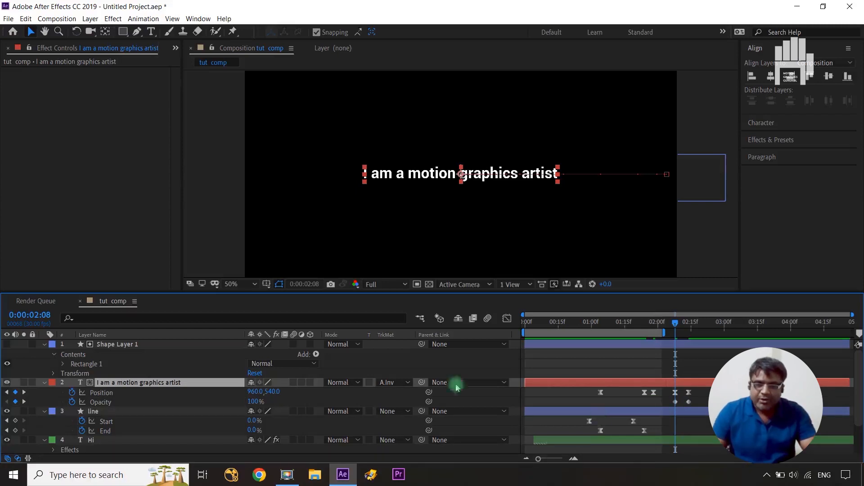
{"action": "left_click_drag", "start_coordinate": [277, 392], "coordinate": [251, 391]}
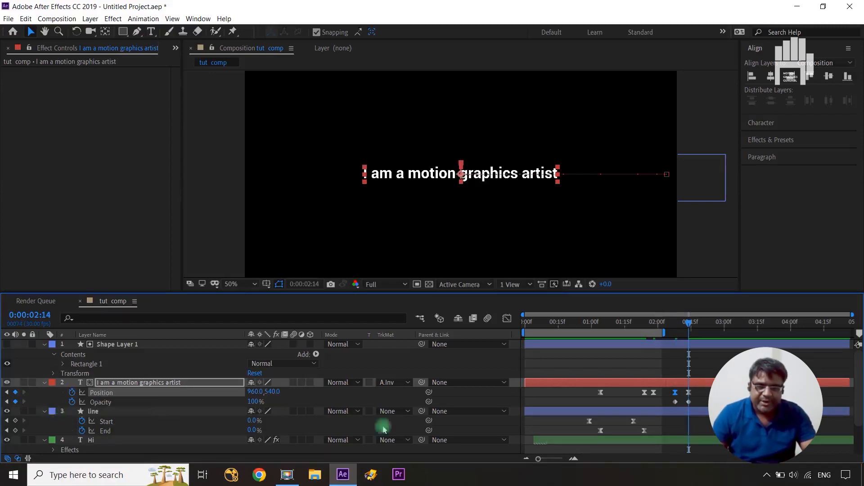
Step: At 0:00:02:14, set the sentence's Y position to 604 and its Opacity to 0%
{"action": "left_click_drag", "start_coordinate": [272, 392], "coordinate": [305, 392]}
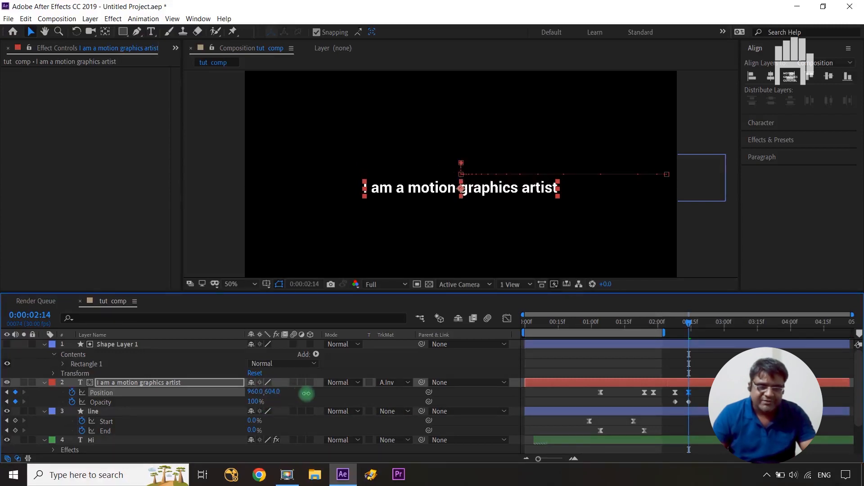
{"action": "left_click", "coordinate": [176, 419]}
{"action": "left_click_drag", "start_coordinate": [255, 405], "coordinate": [188, 409]}
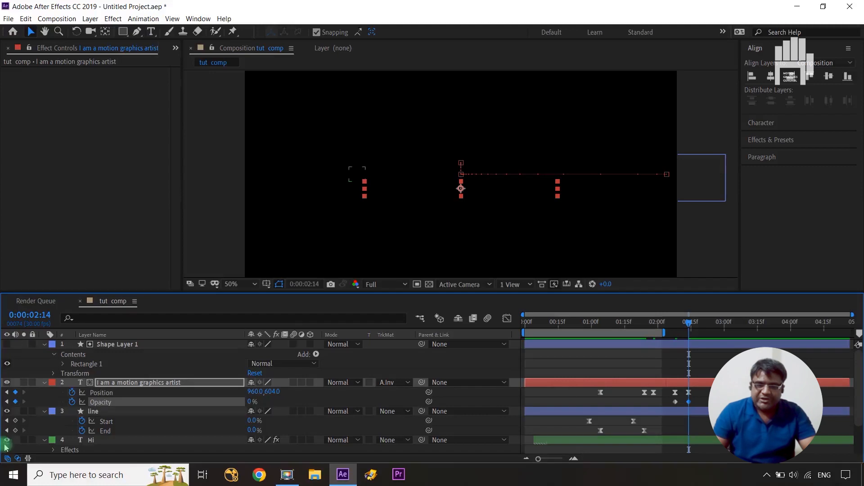
Step: Apply Easy Ease to the sentence's Position and Opacity keyframes at 0:00:02:08 and 0:00:02:14
{"action": "left_click", "coordinate": [7, 402]}
{"action": "left_click", "coordinate": [23, 402]}
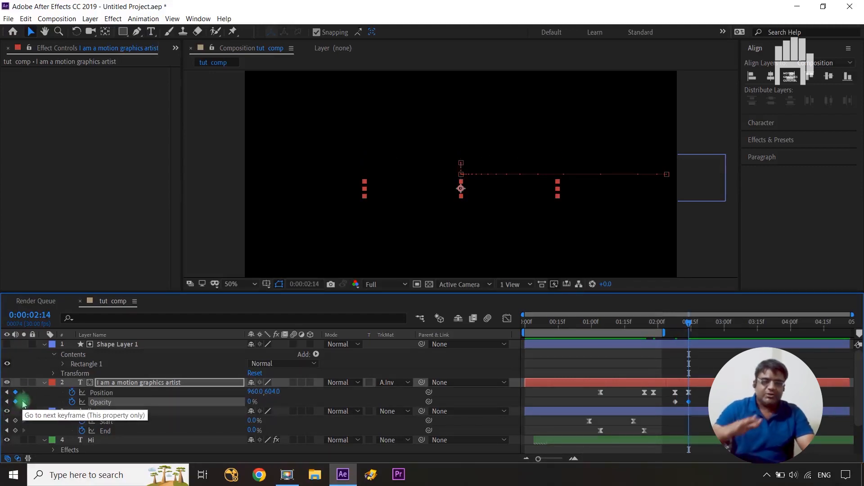
{"action": "left_click_drag", "start_coordinate": [698, 398], "coordinate": [659, 413]}
{"action": "key", "text": "F9"}
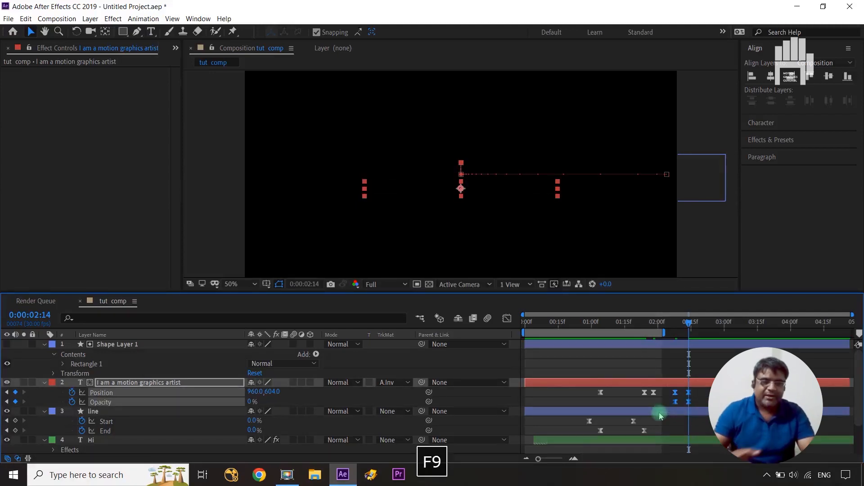
{"action": "left_click_drag", "start_coordinate": [709, 391], "coordinate": [651, 410]}
{"action": "key", "text": "shift+F3"}
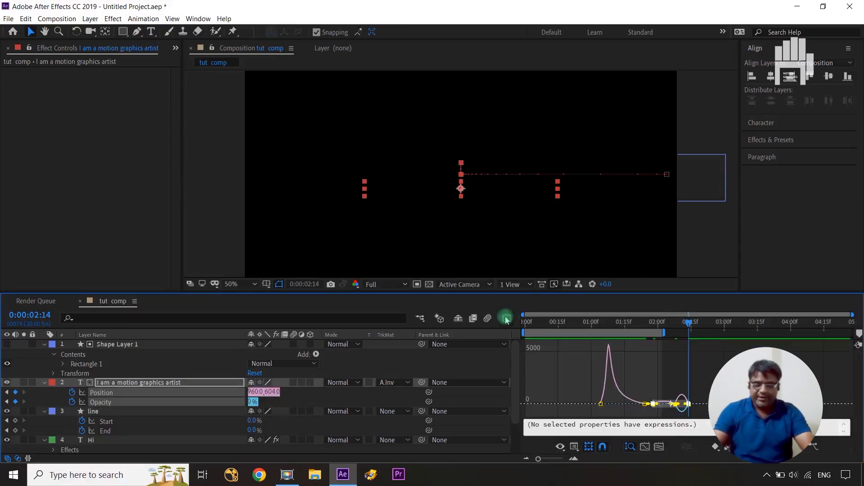
{"action": "scroll", "coordinate": [621, 409], "scroll_direction": "up", "scroll_amount": 3}
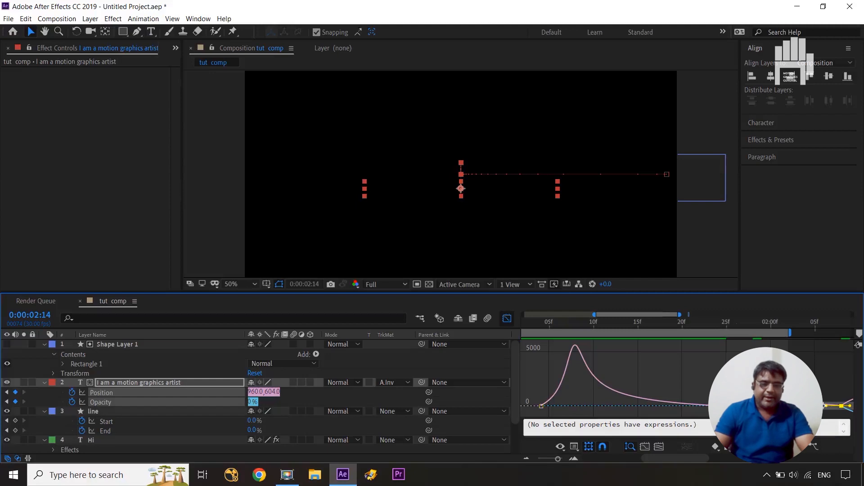
{"action": "left_click", "coordinate": [507, 318]}
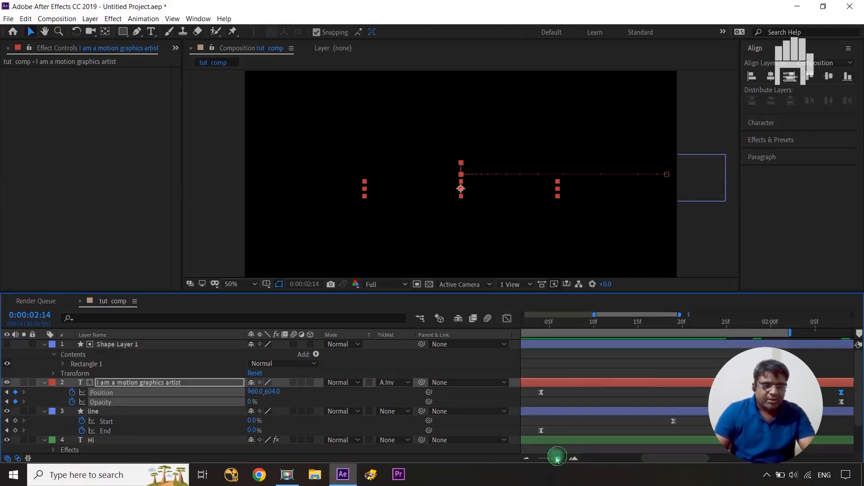
{"action": "left_click_drag", "start_coordinate": [556, 459], "coordinate": [548, 459]}
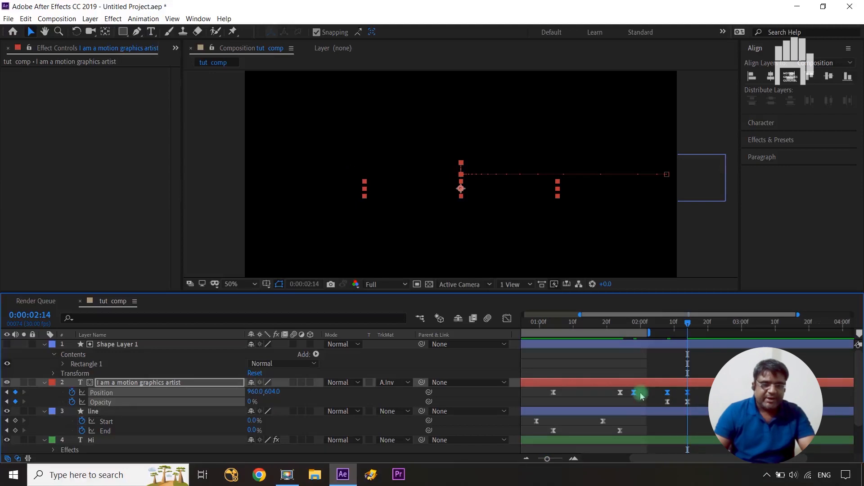
Step: In the speed graph, lengthen the incoming and outgoing ease handles of the sentence's keyframes at 0:00:02:08
{"action": "left_click", "coordinate": [507, 318]}
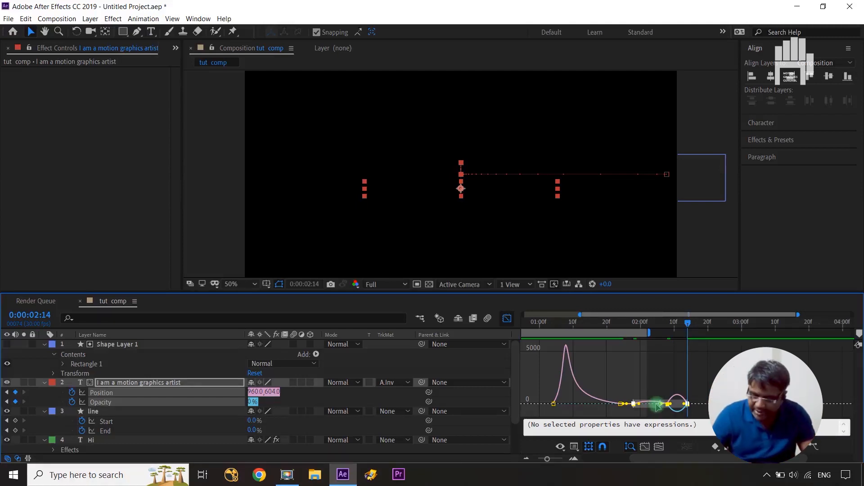
{"action": "left_click_drag", "start_coordinate": [646, 384], "coordinate": [670, 415]}
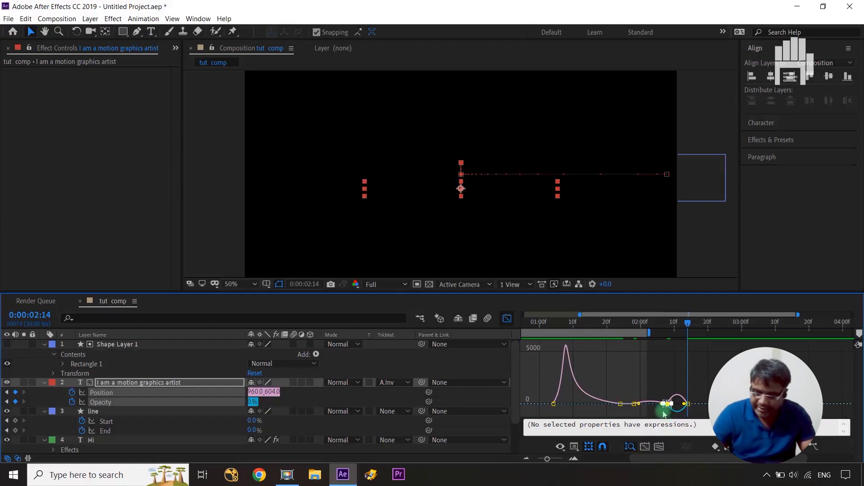
{"action": "scroll", "coordinate": [659, 410], "scroll_direction": "up", "scroll_amount": 3}
{"action": "left_click_drag", "start_coordinate": [663, 381], "coordinate": [631, 398]}
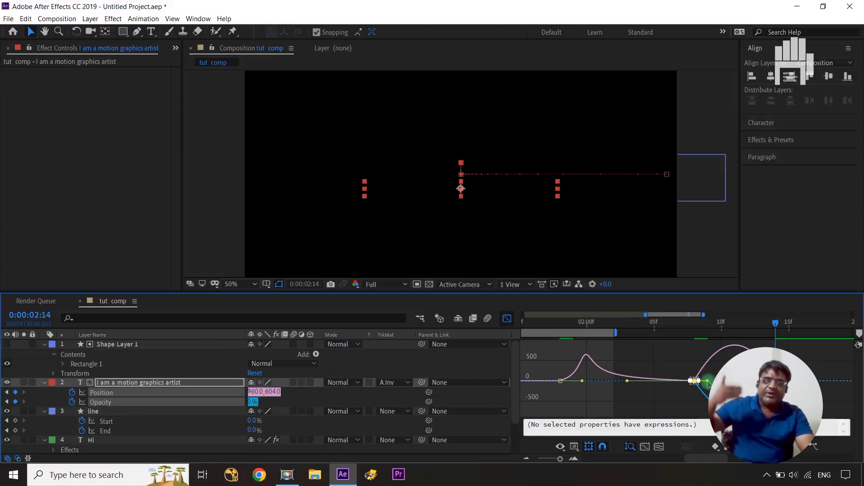
{"action": "left_click_drag", "start_coordinate": [707, 382], "coordinate": [745, 382]}
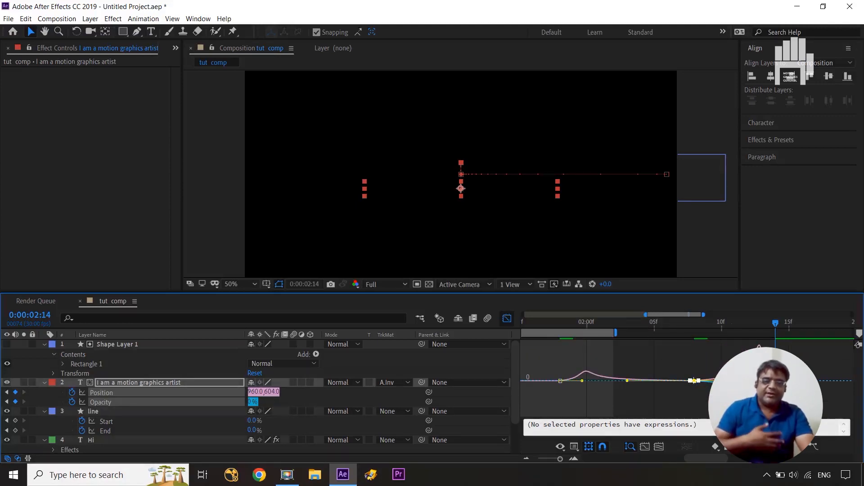
{"action": "left_click", "coordinate": [507, 318]}
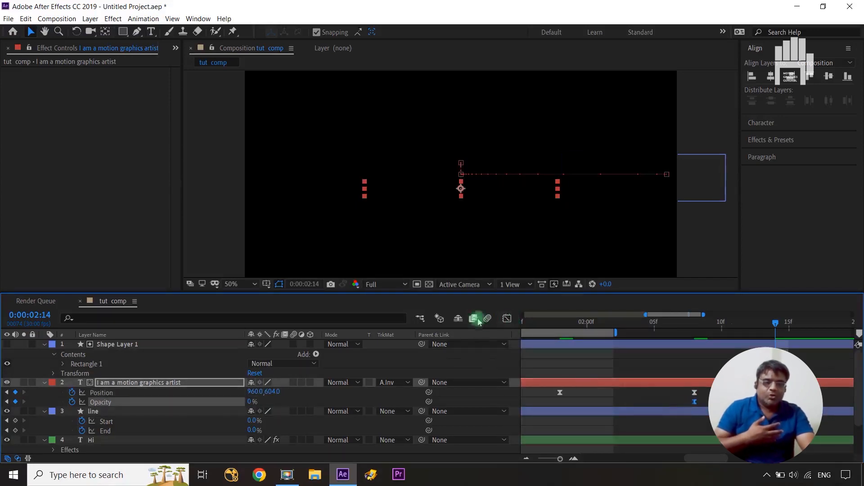
{"action": "left_click", "coordinate": [507, 319]}
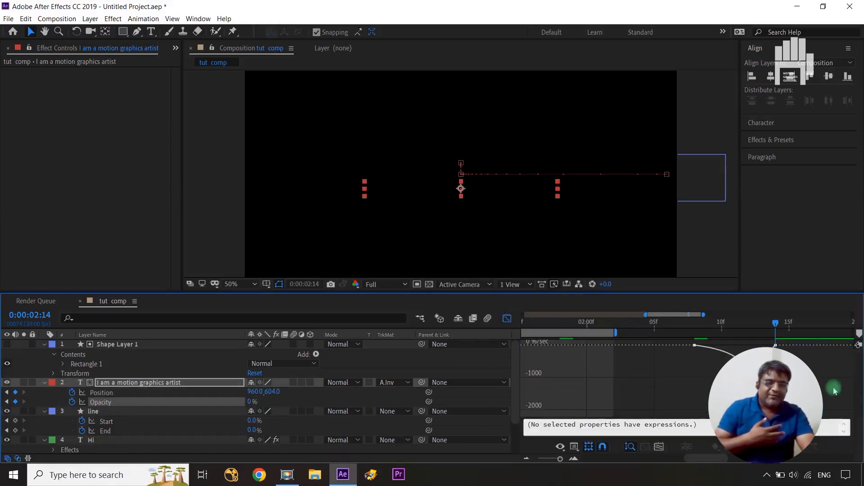
{"action": "left_click", "coordinate": [507, 318]}
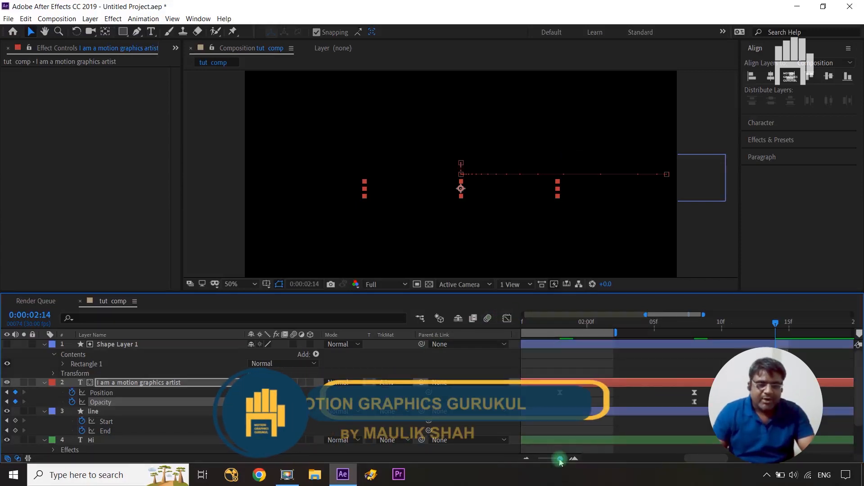
Step: Extend the work area end just past the sentence's last keyframes and preview the animation from 0:00:00:00
{"action": "left_click", "coordinate": [525, 459]}
{"action": "left_click_drag", "start_coordinate": [667, 332], "coordinate": [473, 332]}
{"action": "left_click", "coordinate": [467, 364]}
{"action": "key", "text": "space"}
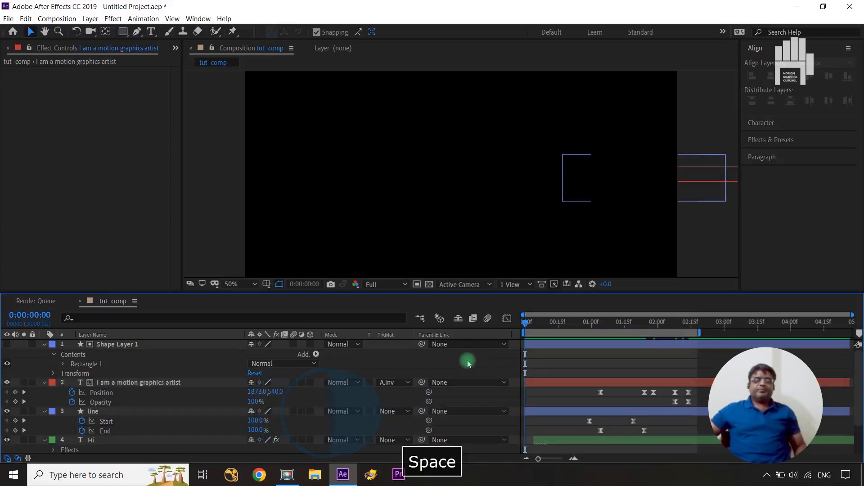